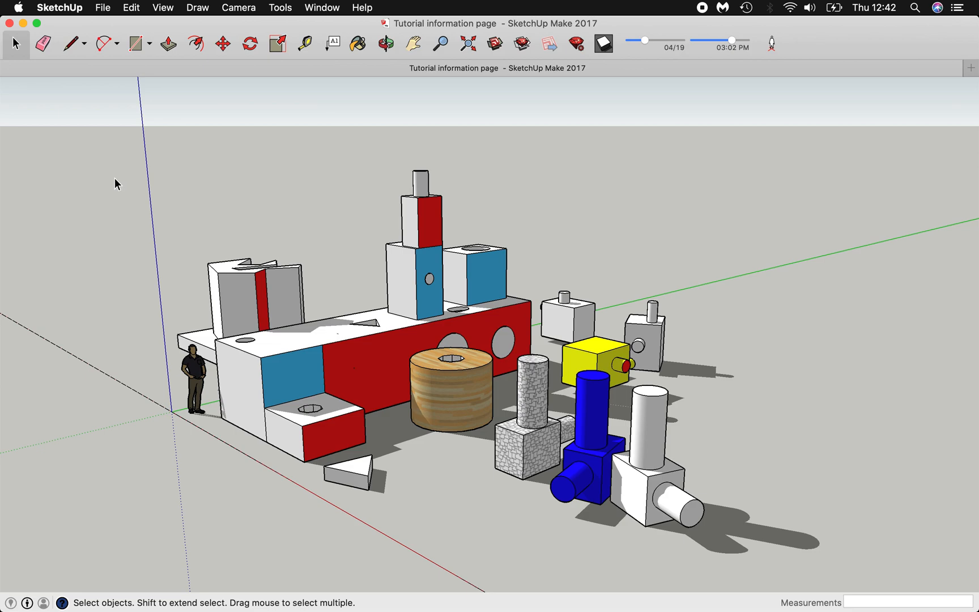
Step: Create a new blank model and enlarge its window to fill the screen's height
click(103, 7)
click(107, 57)
click(107, 7)
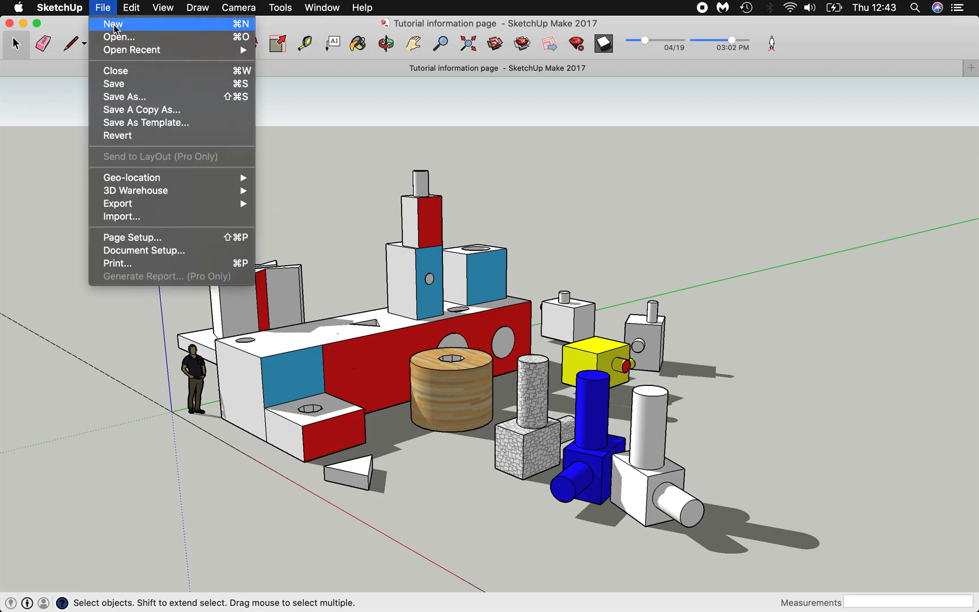
click(115, 25)
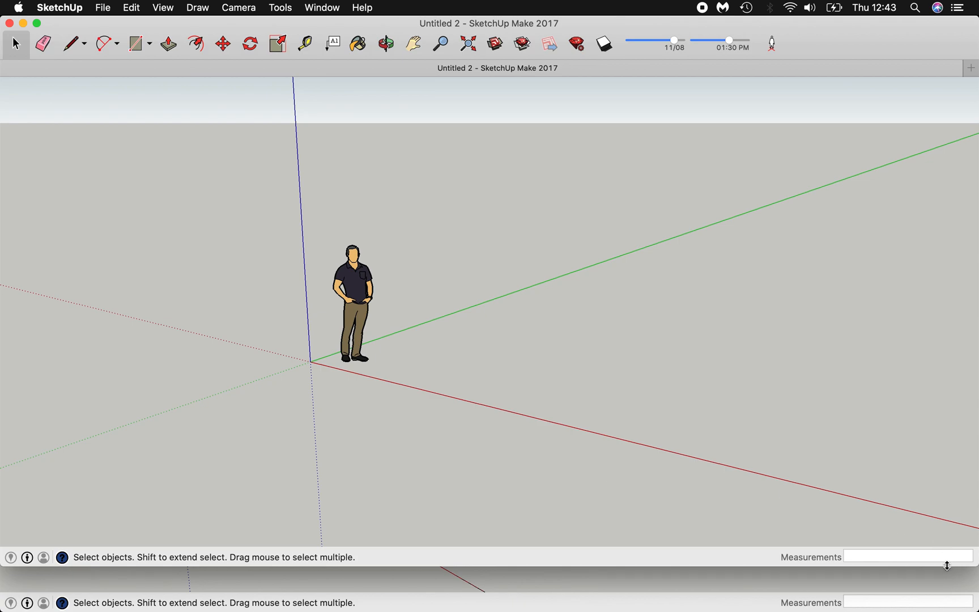
drag(947, 566, 947, 604)
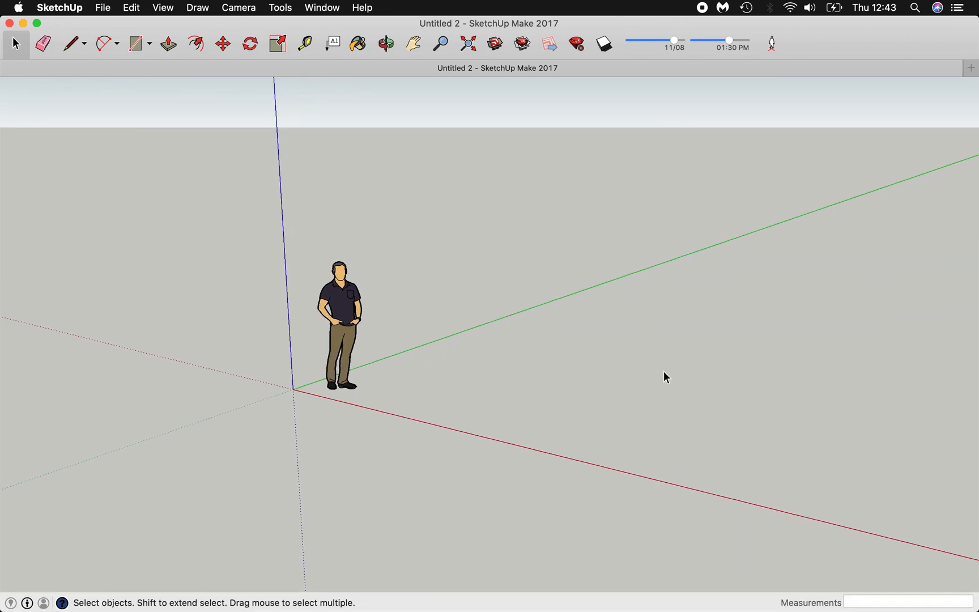
Step: Draw an open, S-shaped freehand curve on the ground between the red and green axes, beside the standing figure
click(391, 45)
drag(312, 175, 308, 234)
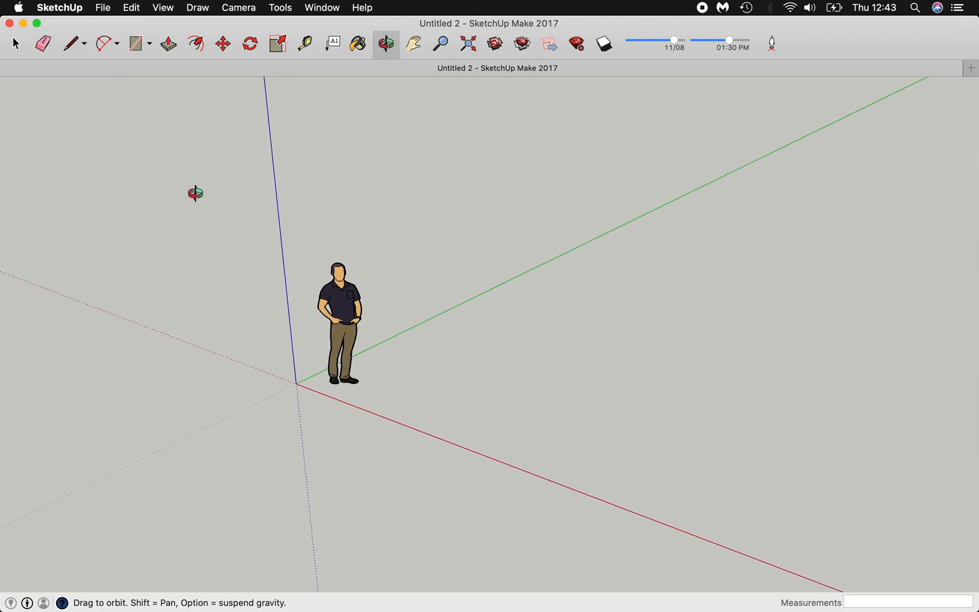
click(82, 47)
click(85, 47)
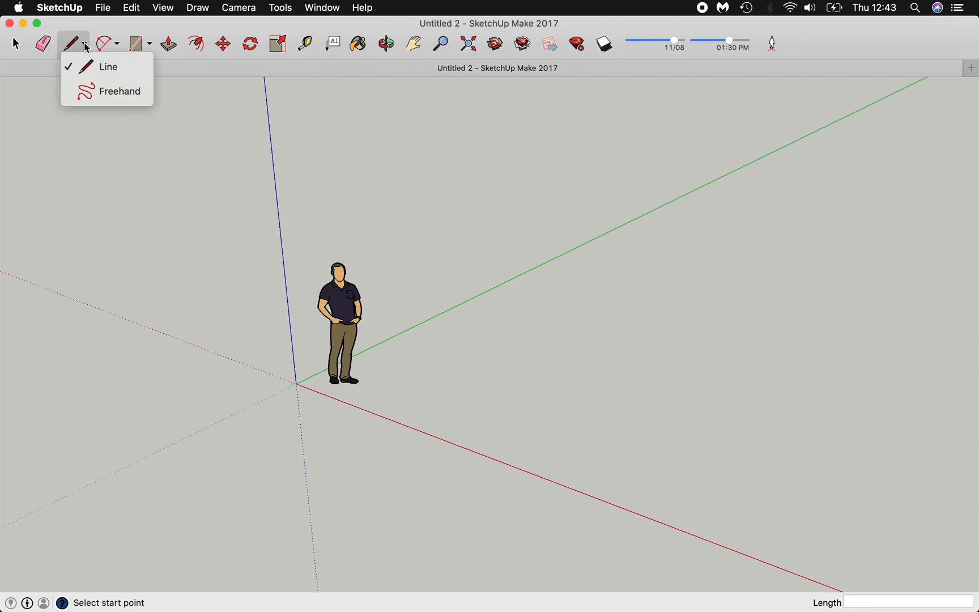
click(112, 96)
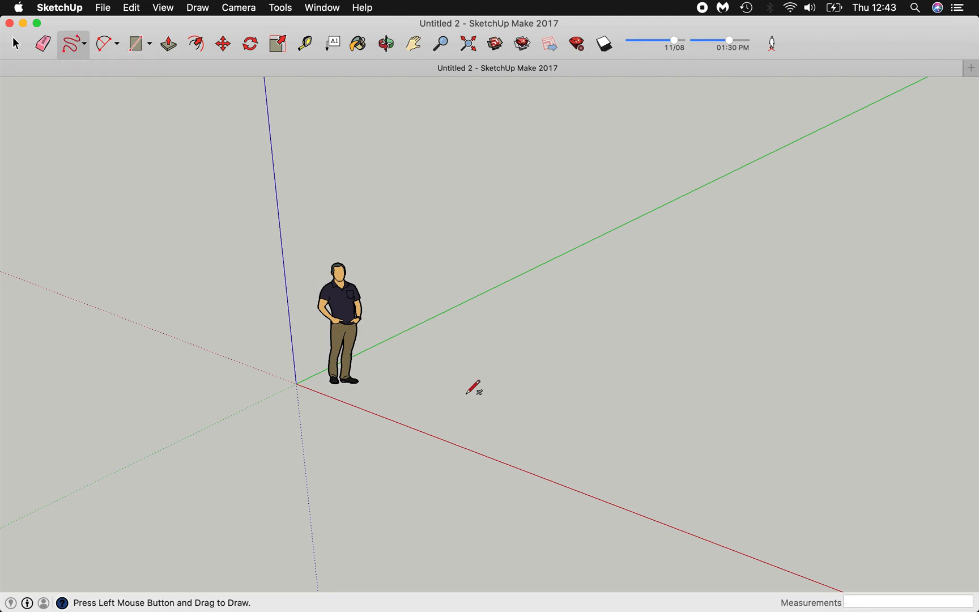
mouse_move(392, 398)
mouse_down()
mouse_move(482, 327)
mouse_move(523, 344)
mouse_move(515, 381)
mouse_up()
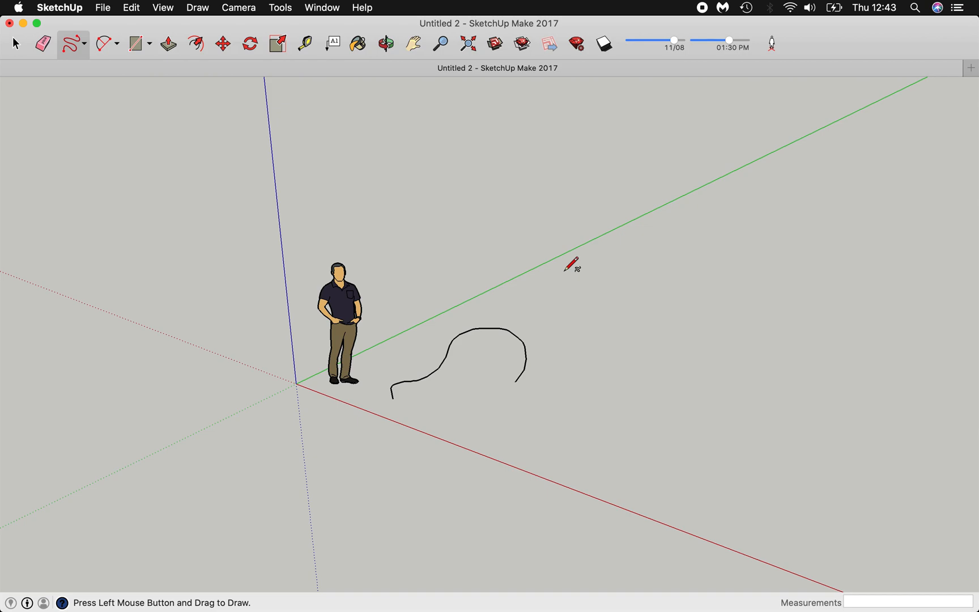
Step: Draw a vertical circle of about 7.9 cm radius, perpendicular to the red axis, centred on the freehand curve's near endpoint
click(149, 44)
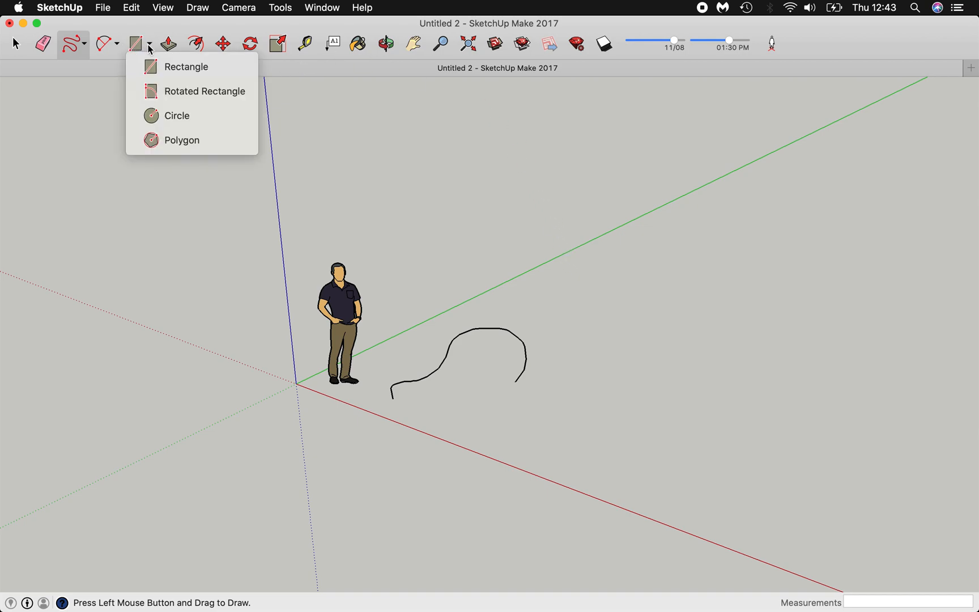
click(180, 116)
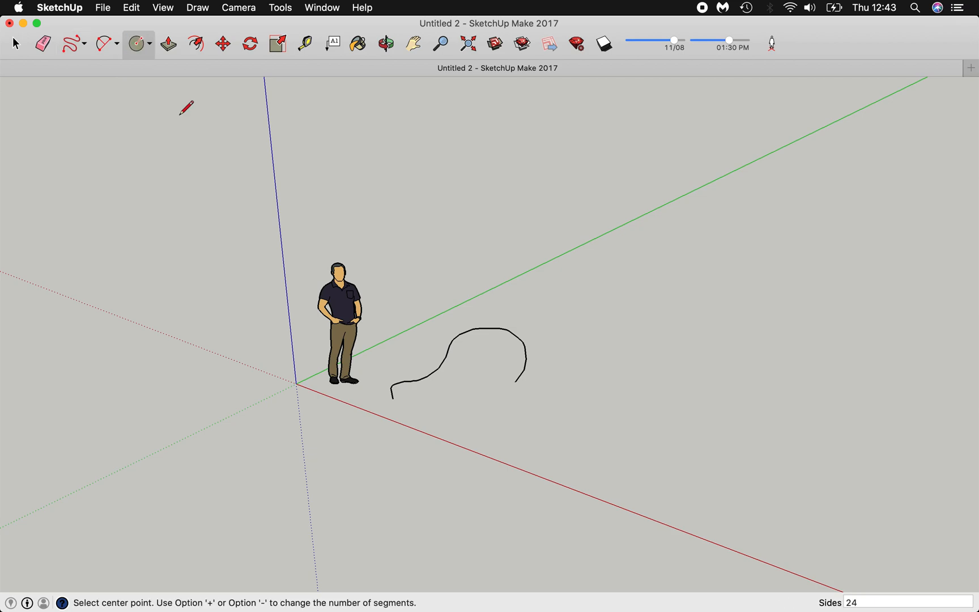
click(387, 46)
mouse_move(345, 393)
mouse_down()
mouse_move(361, 408)
mouse_move(466, 349)
mouse_move(443, 393)
mouse_up()
scroll(444, 394, up, 10)
scroll(444, 394, up, 5)
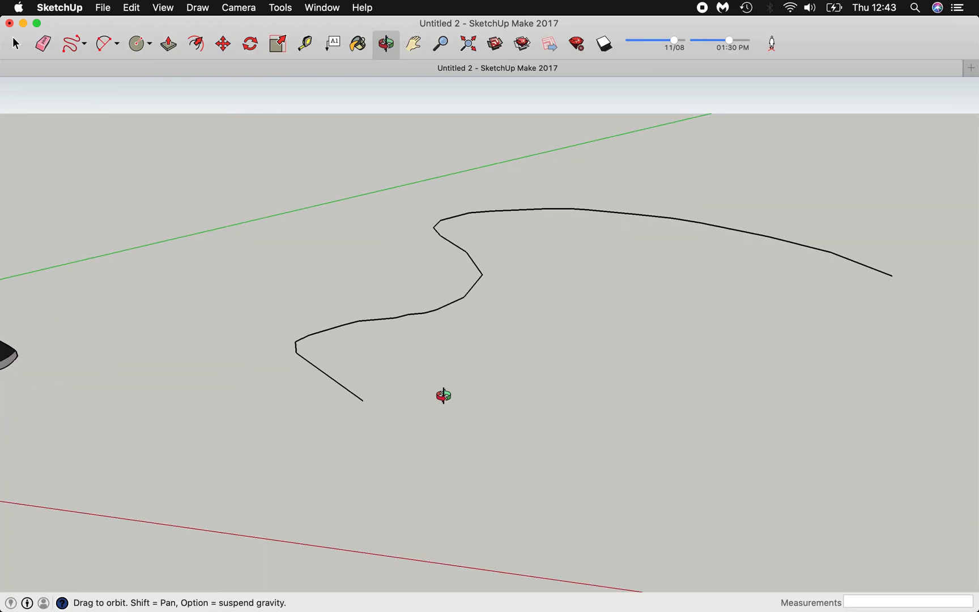
click(144, 54)
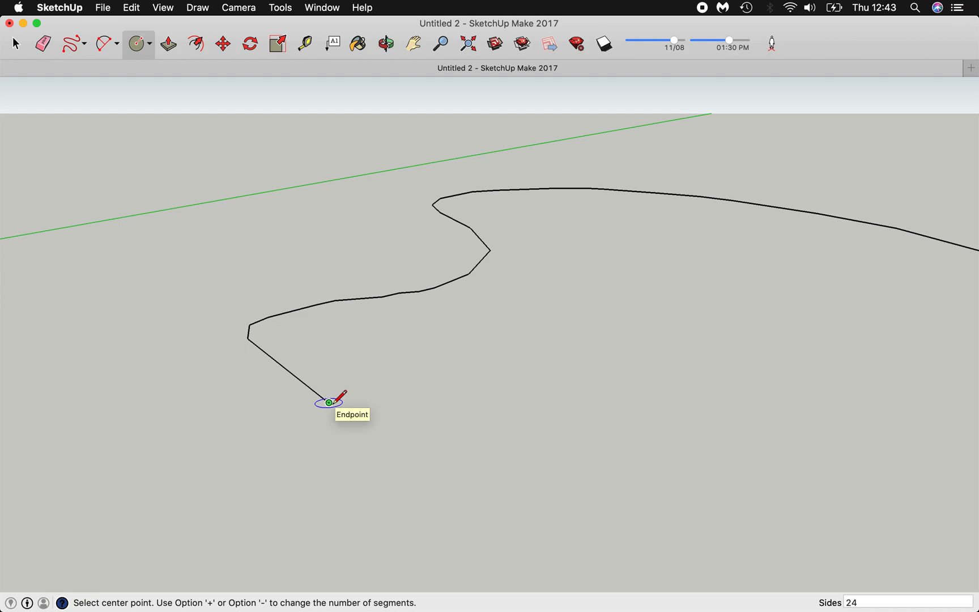
key(Right)
key(Left)
key(Right)
key(Left)
key(Right)
click(329, 403)
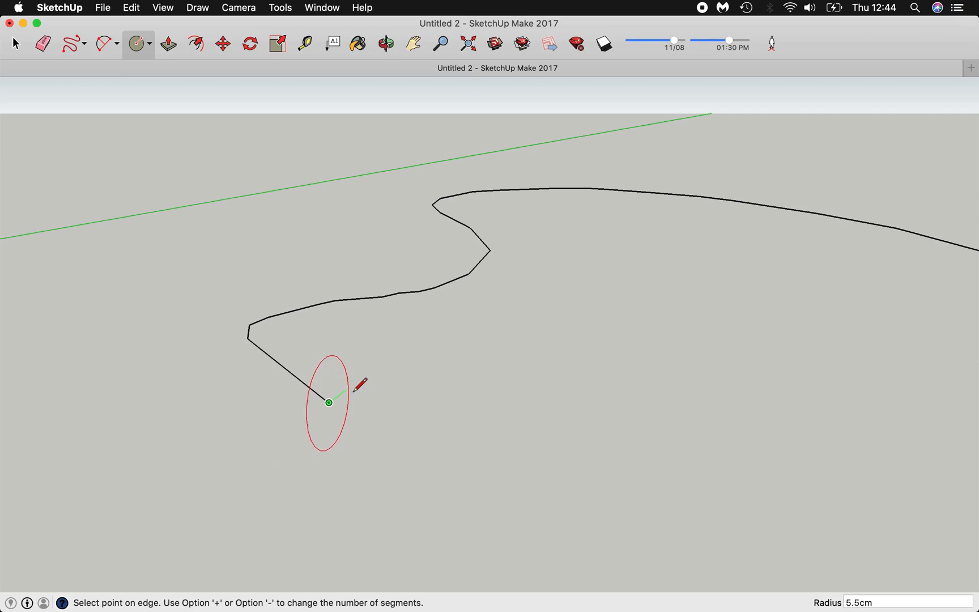
click(386, 380)
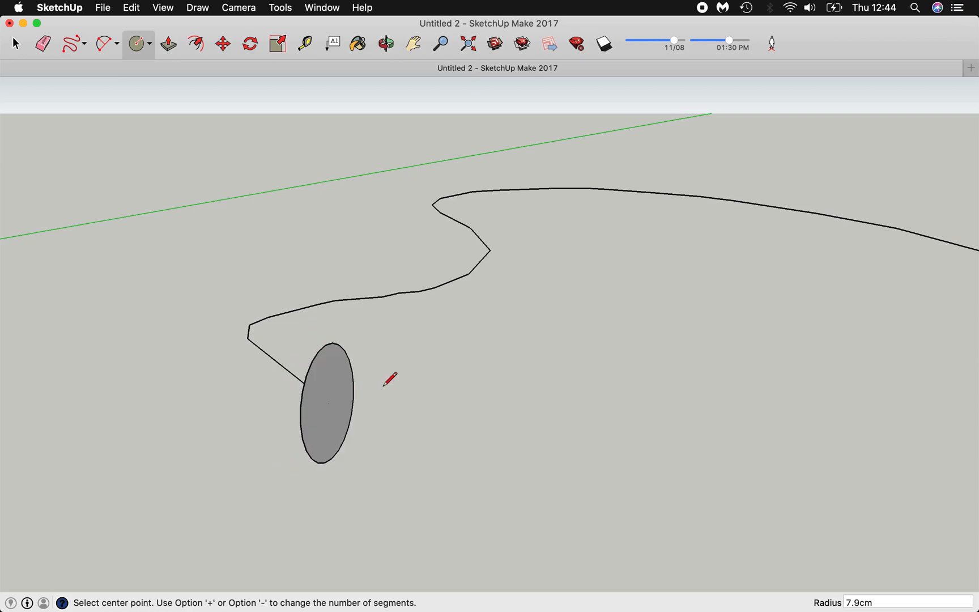
Step: Extrude the circle along the entire freehand curve with Follow Me to form a bent tube
scroll(389, 378, down, 1)
scroll(390, 379, down, 2)
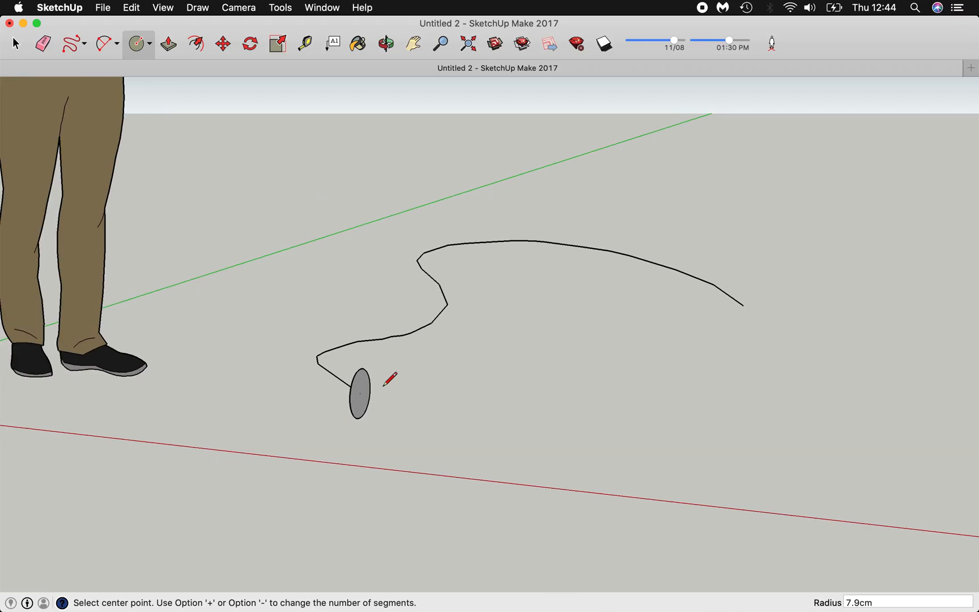
click(386, 44)
drag(478, 232, 402, 259)
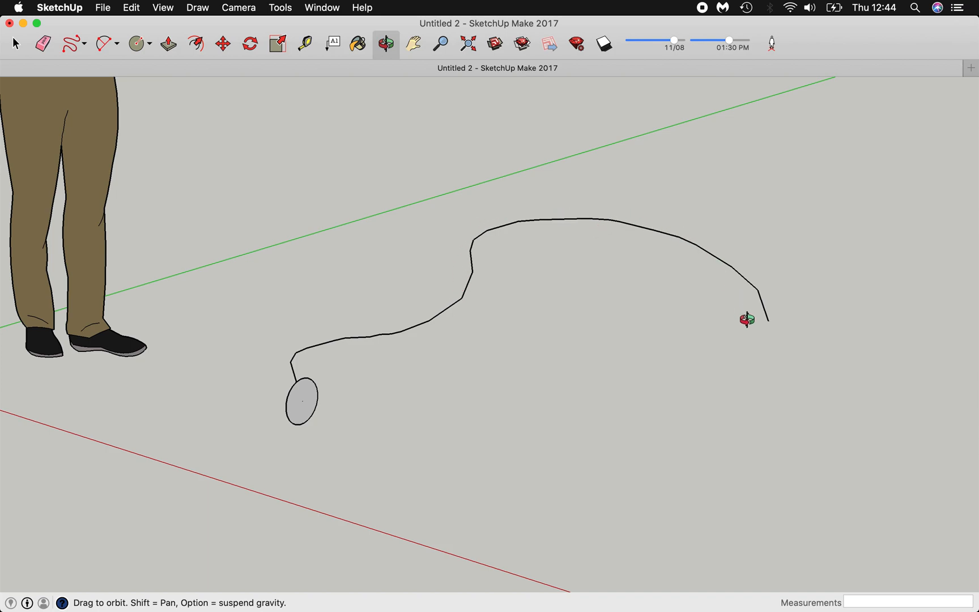
click(281, 7)
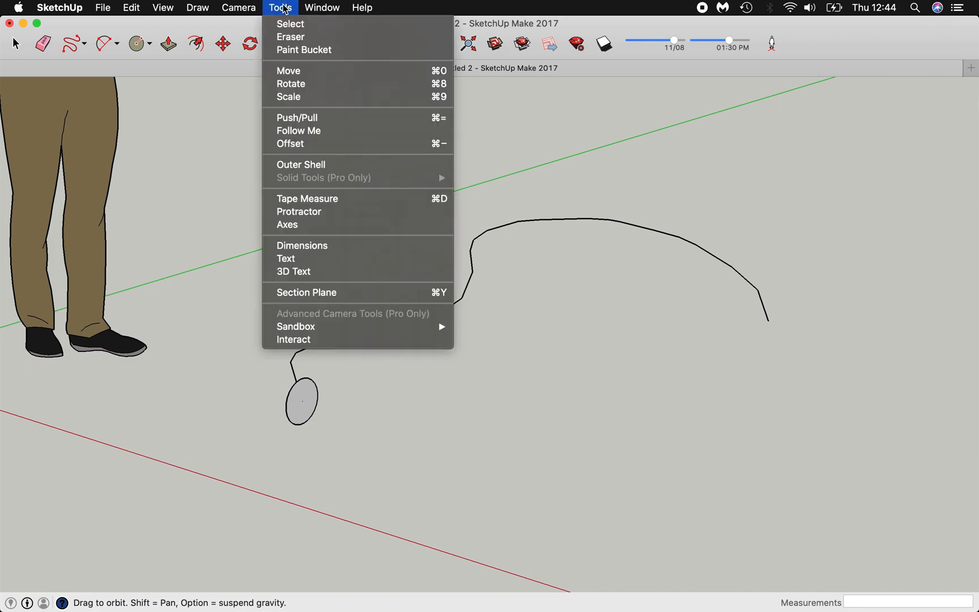
click(289, 131)
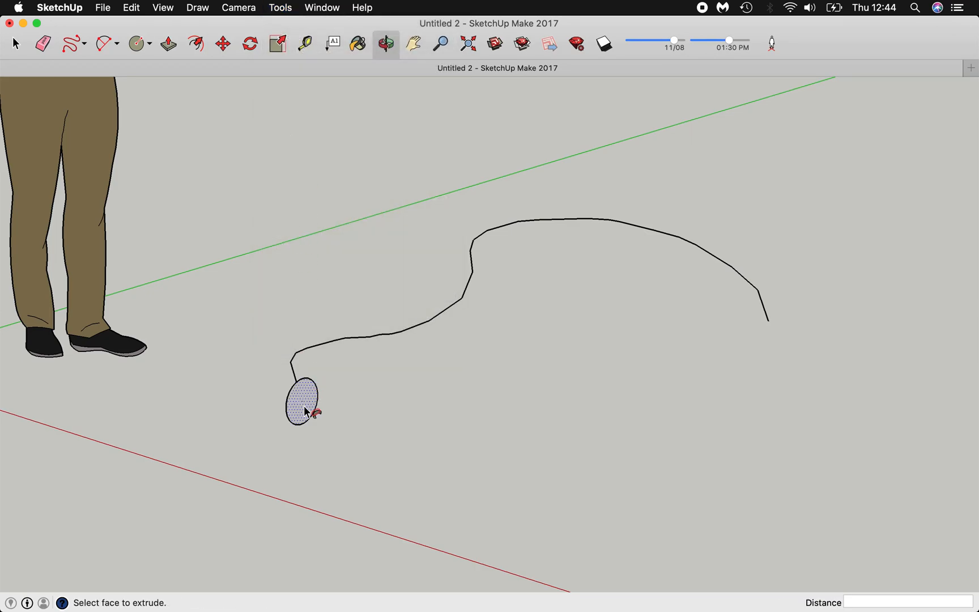
mouse_move(304, 408)
mouse_down()
mouse_move(296, 359)
mouse_move(323, 342)
mouse_move(415, 330)
mouse_move(466, 287)
mouse_move(474, 247)
mouse_move(515, 227)
mouse_move(656, 229)
mouse_move(716, 252)
mouse_move(765, 301)
mouse_move(768, 330)
mouse_up()
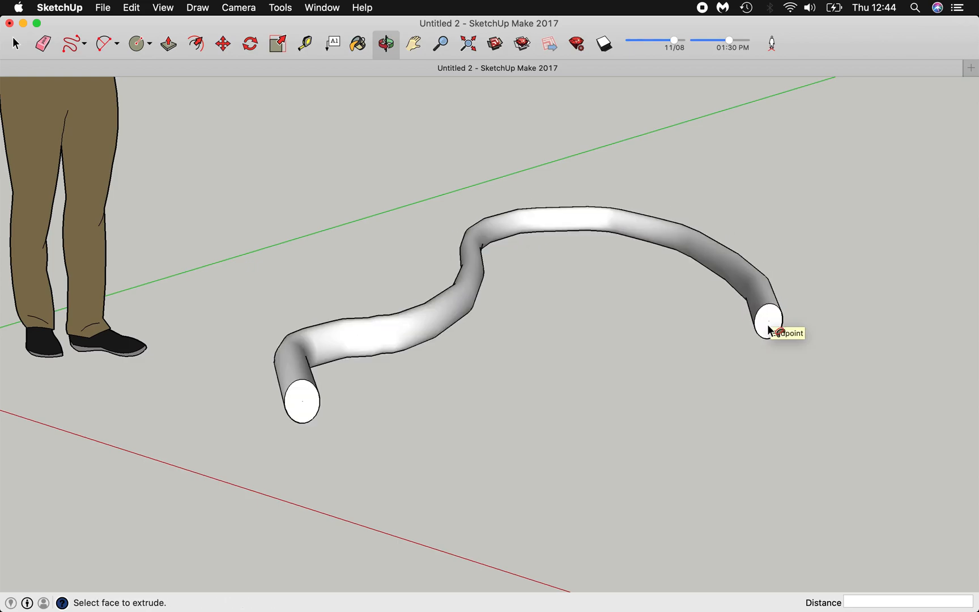
Step: Draw a circle of about 35.9 cm radius flat on the ground beside the tube
key(o)
drag(333, 134, 367, 155)
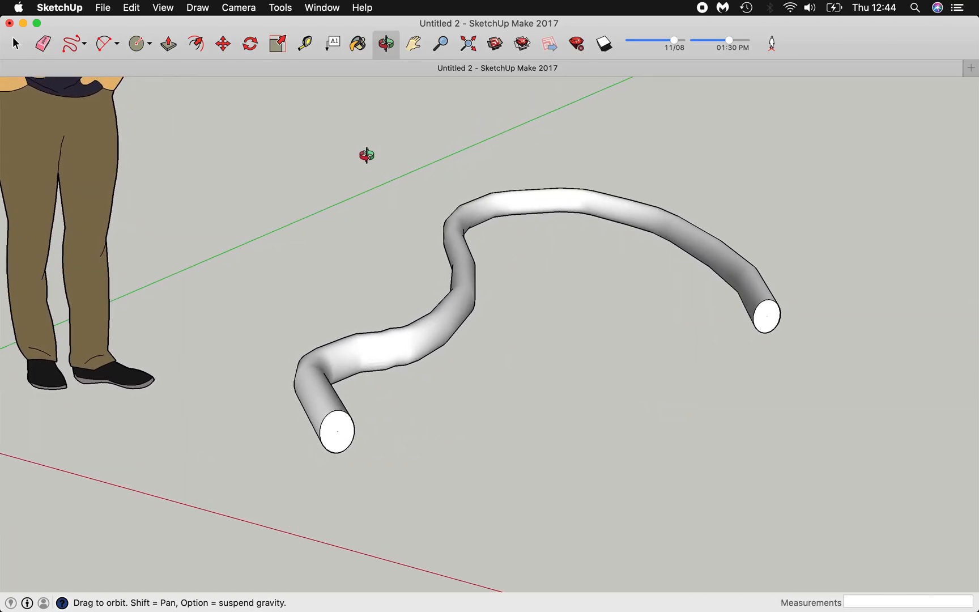
scroll(367, 155, down, 3)
scroll(367, 154, up, 1)
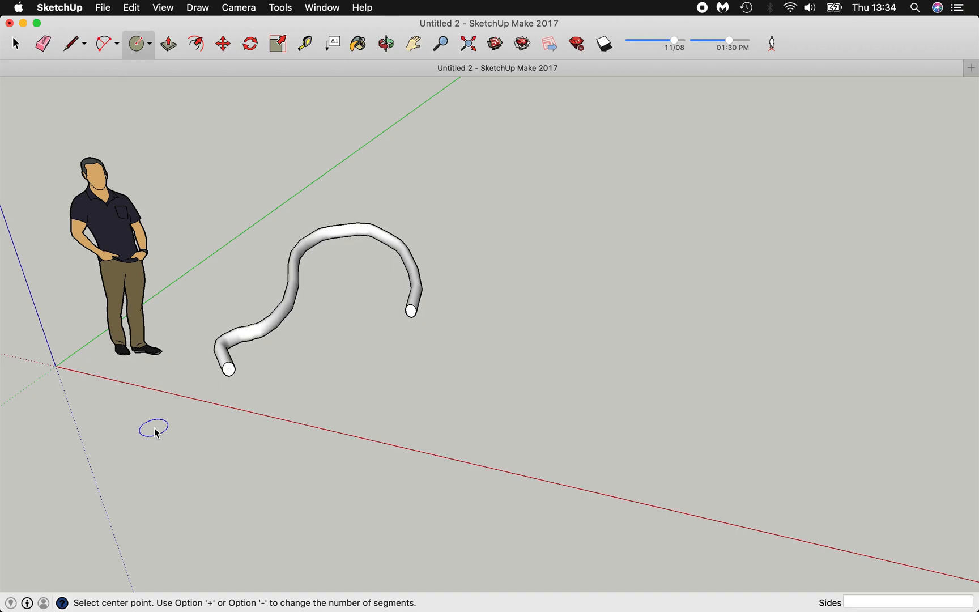
click(151, 45)
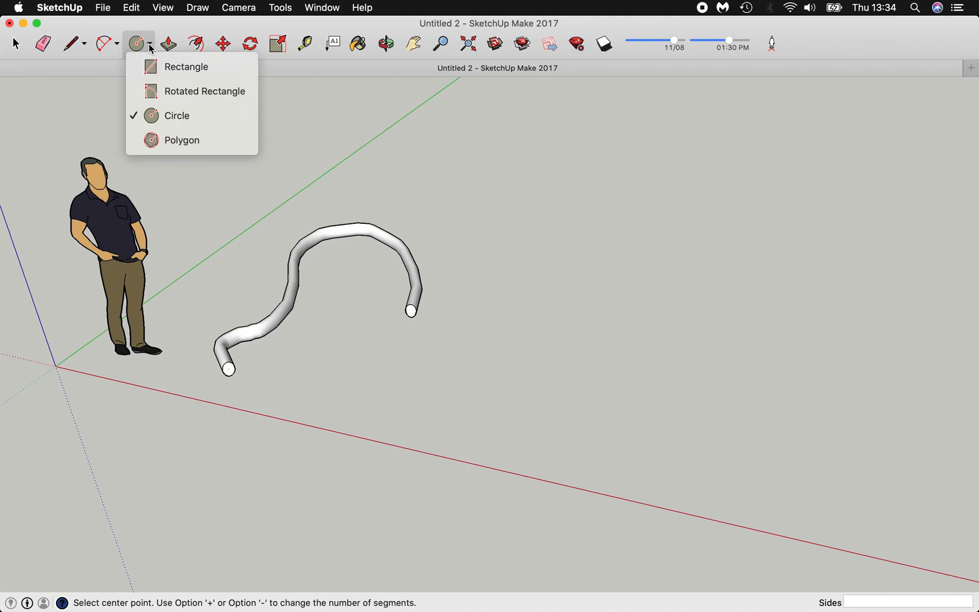
click(166, 121)
click(509, 394)
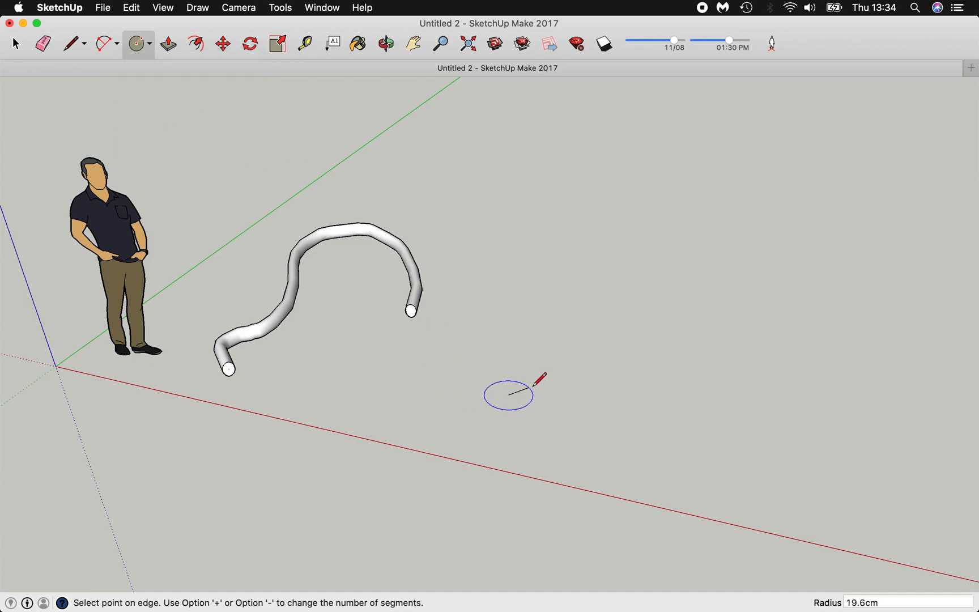
click(552, 386)
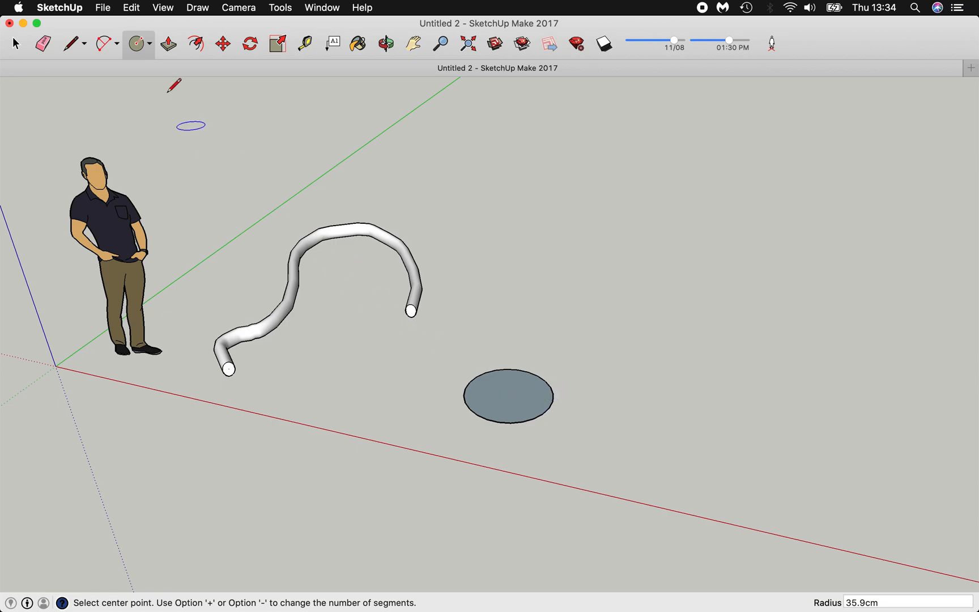
Step: Draw a vertical right triangle from the ground circle's centre up the blue axis, down to its edge with a slope of about 98 cm, and back
click(73, 43)
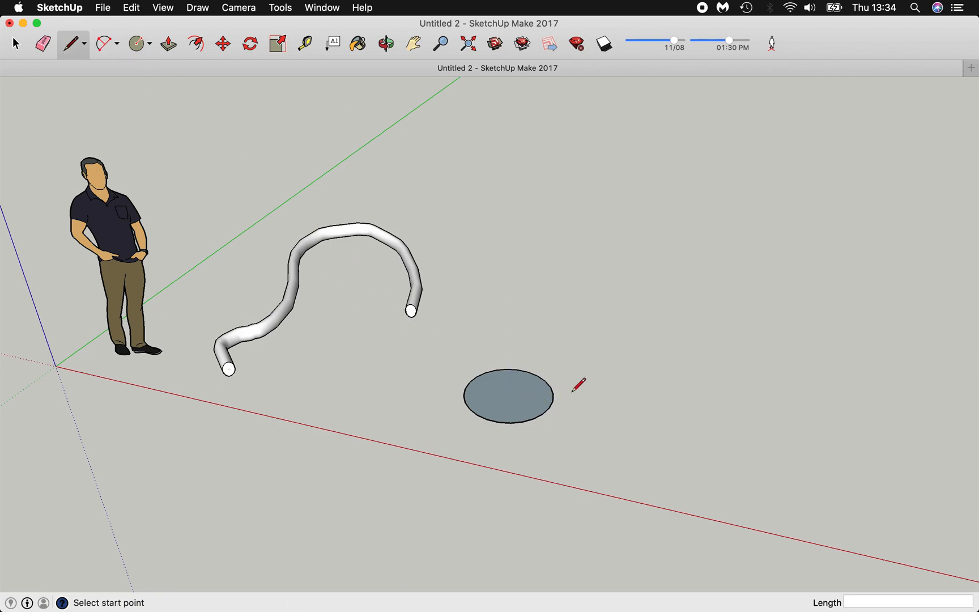
click(509, 395)
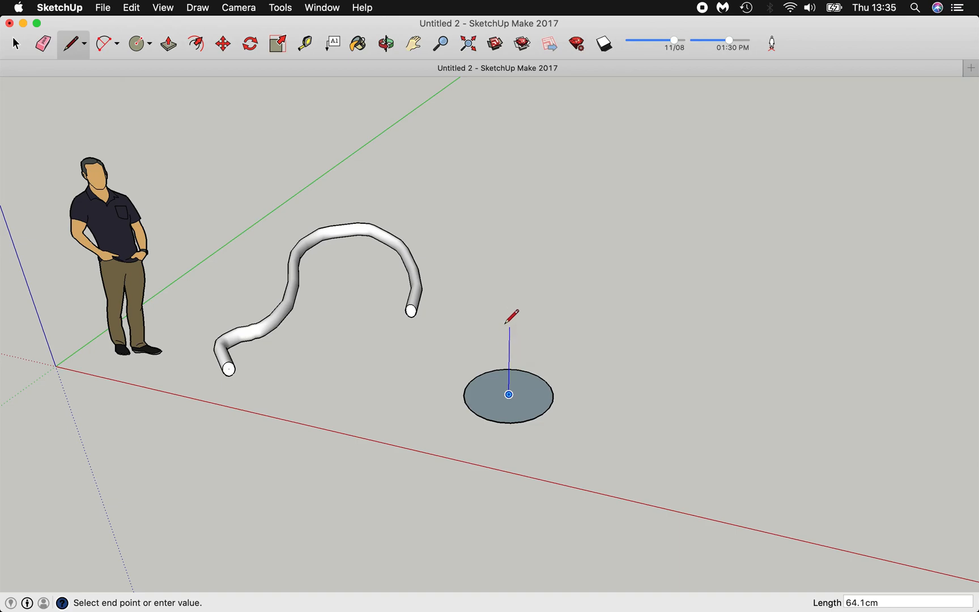
click(509, 295)
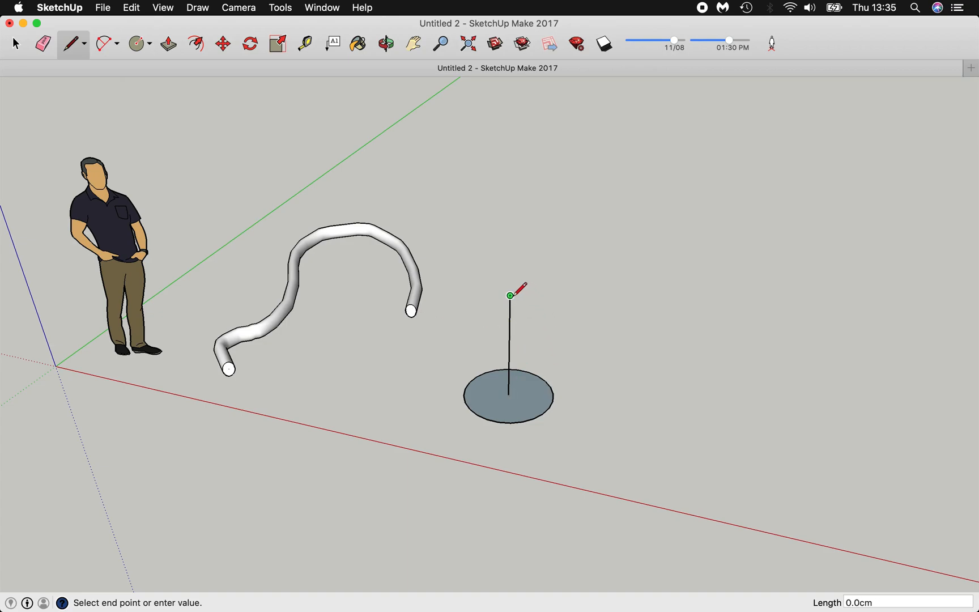
click(549, 407)
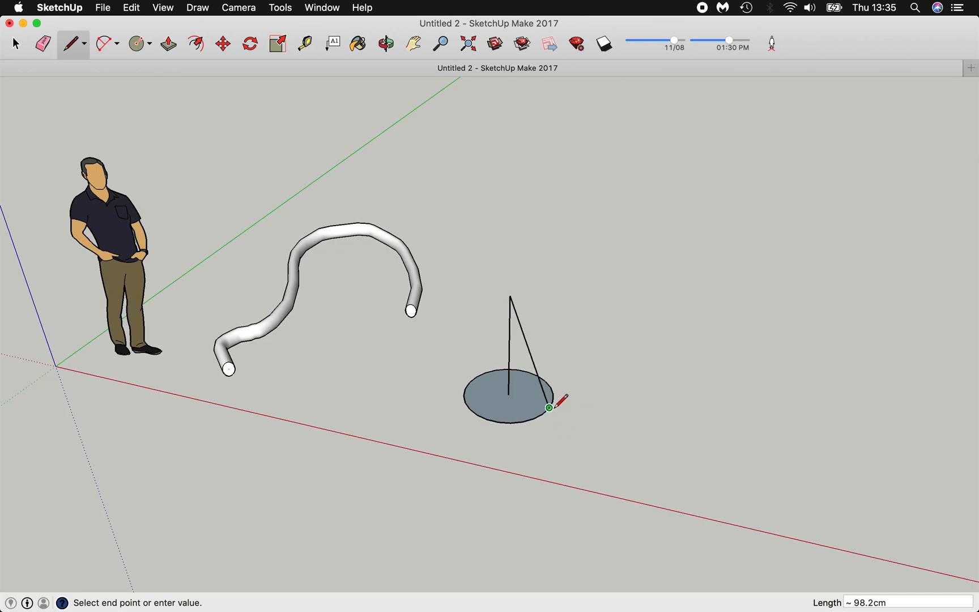
click(508, 394)
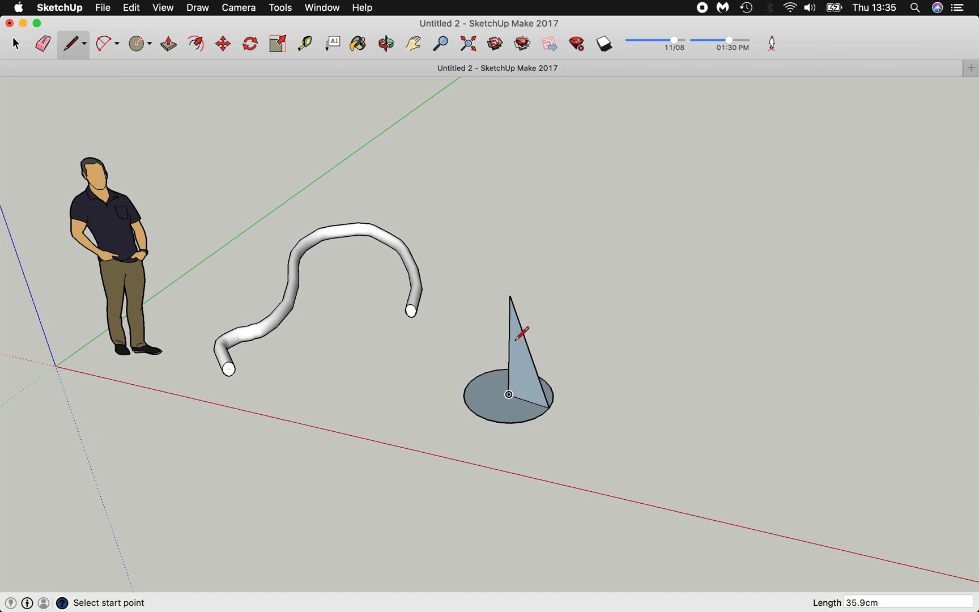
Step: Sweep the vertical triangle around the ground circle's edge with Follow Me to form a cone
click(386, 44)
drag(615, 377, 604, 323)
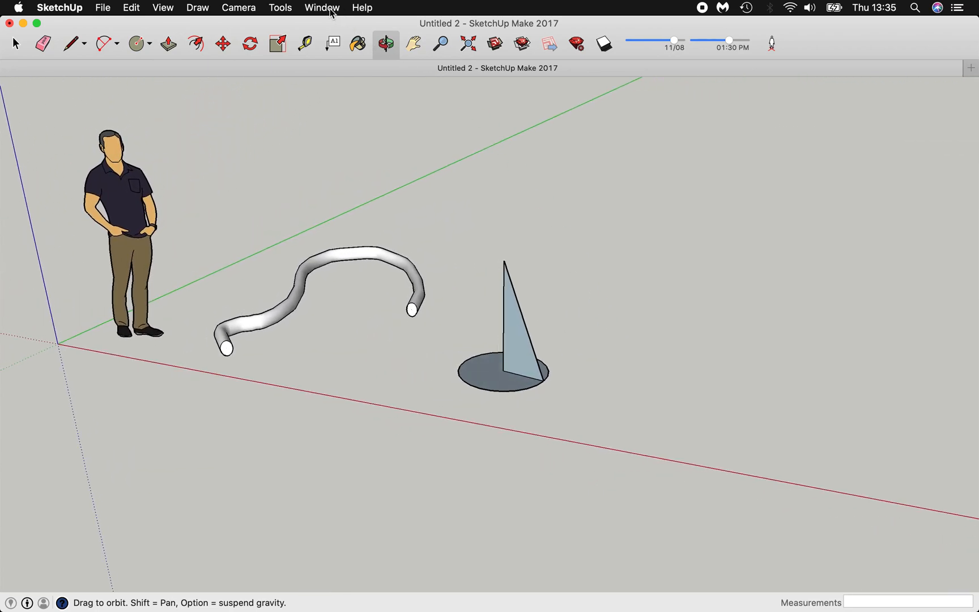
click(280, 8)
click(312, 131)
mouse_move(521, 331)
mouse_down()
mouse_move(516, 341)
mouse_move(527, 355)
mouse_move(459, 371)
mouse_move(466, 338)
mouse_move(551, 349)
mouse_move(557, 387)
mouse_move(544, 390)
mouse_up()
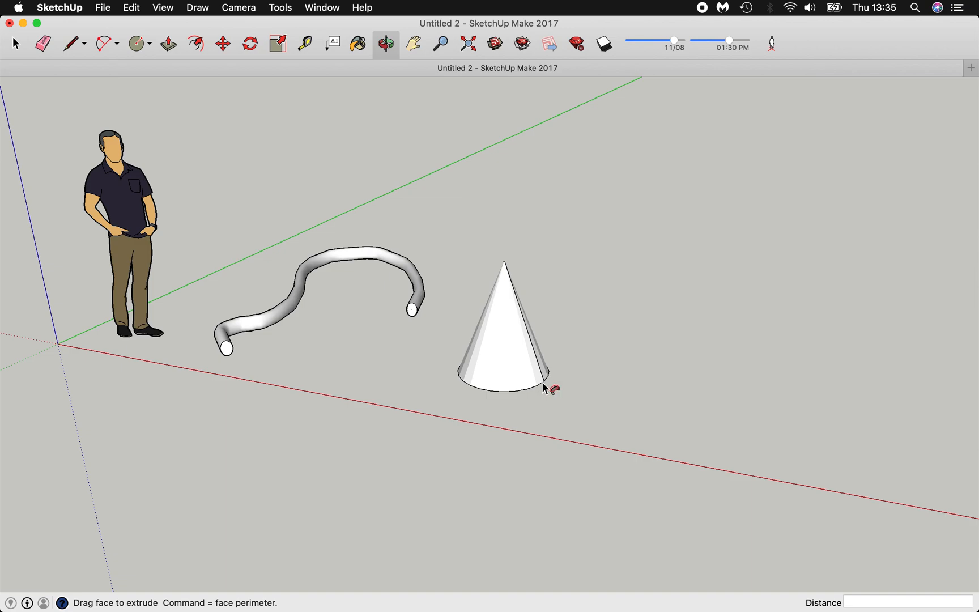
Step: Draw a ground circle of about 56 cm radius beside the cone and a matching circle perpendicular to the red axis on the same centre
click(384, 53)
drag(634, 258, 583, 355)
key(c)
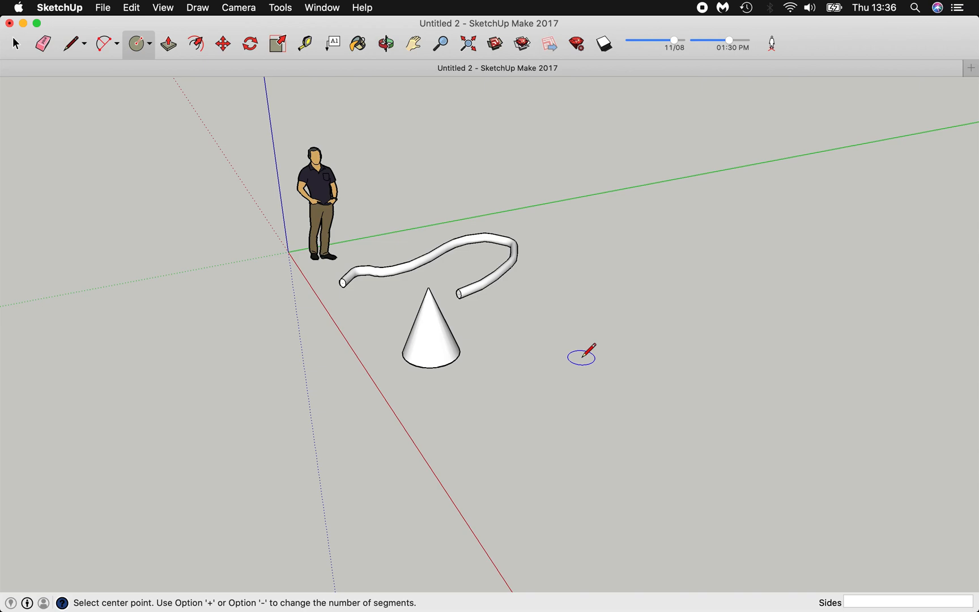
click(582, 357)
click(621, 372)
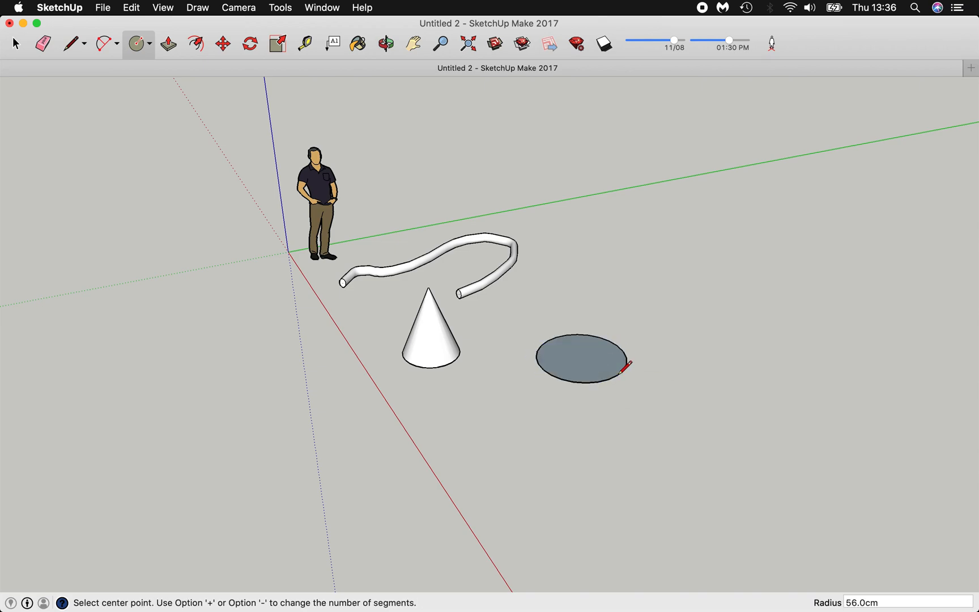
click(582, 356)
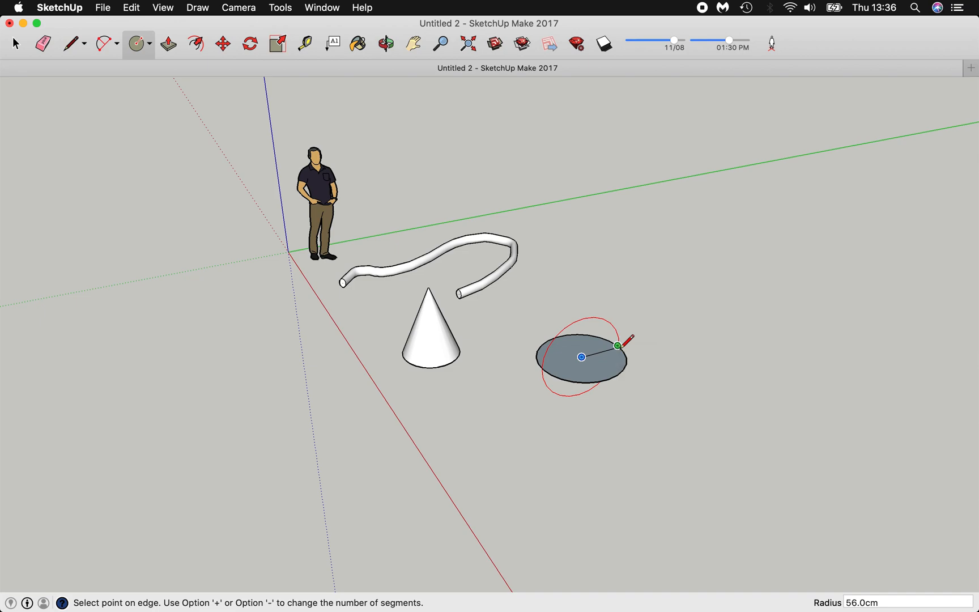
click(619, 345)
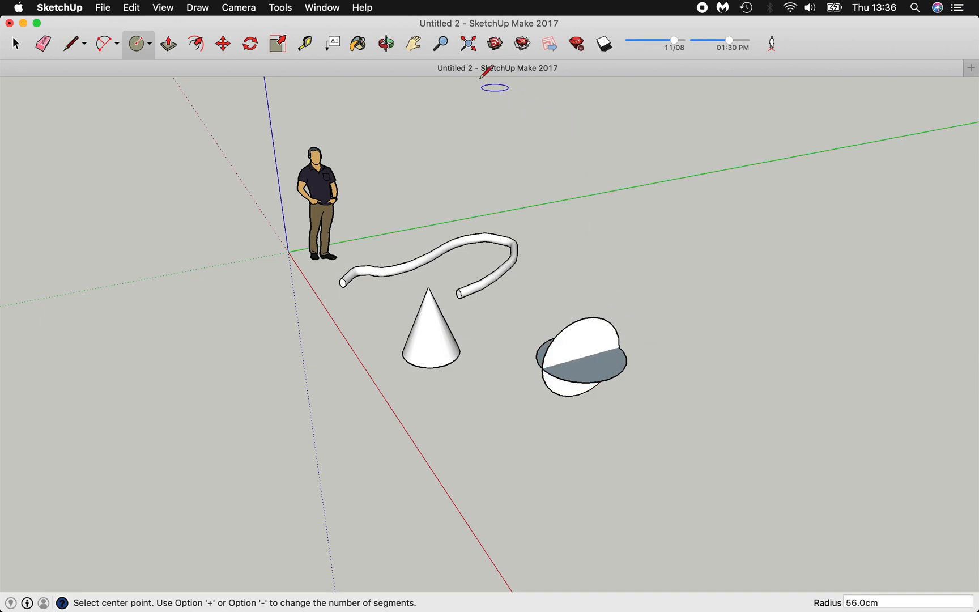
Step: Draw vertical lines from the upright circle's centre to its highest and lowest points, and erase one half of that circle
click(386, 43)
drag(500, 342, 356, 284)
click(73, 46)
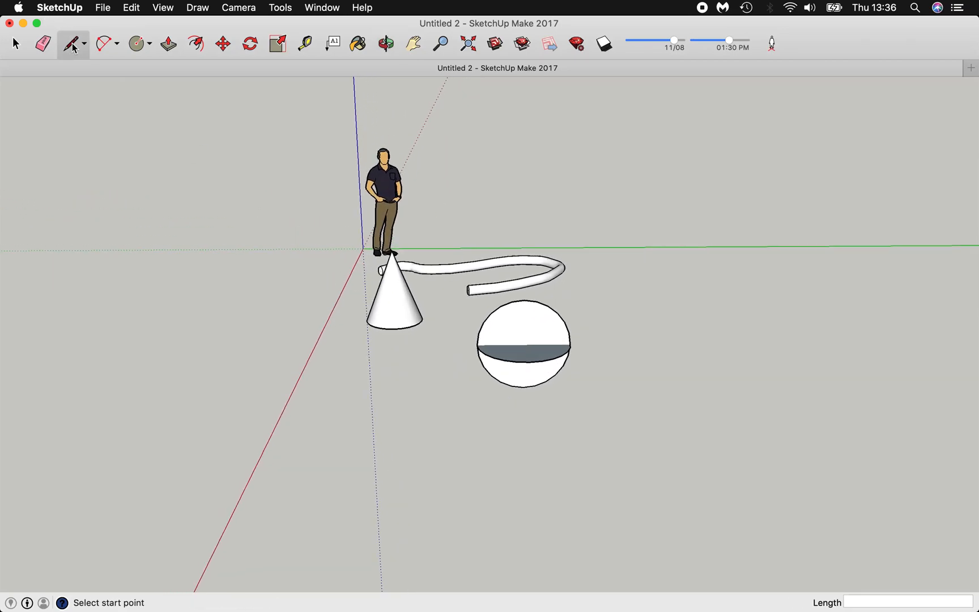
click(523, 344)
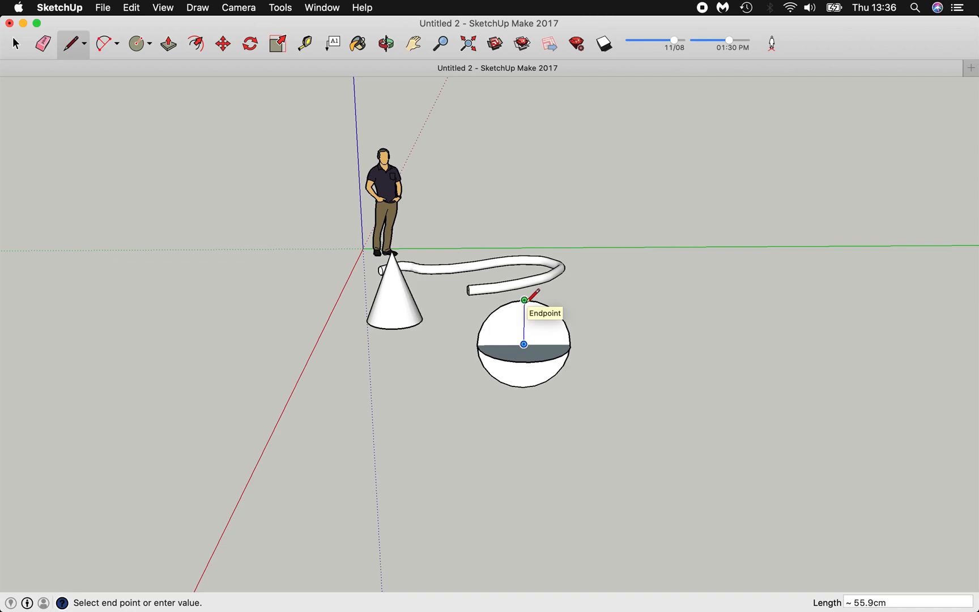
click(524, 299)
key(Escape)
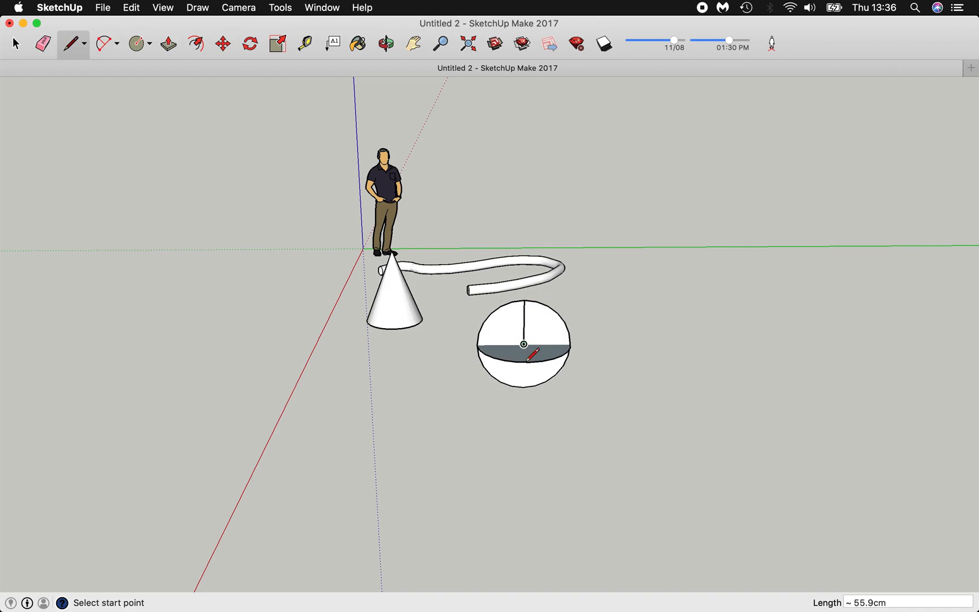
click(524, 387)
click(524, 344)
key(Escape)
click(43, 44)
click(549, 307)
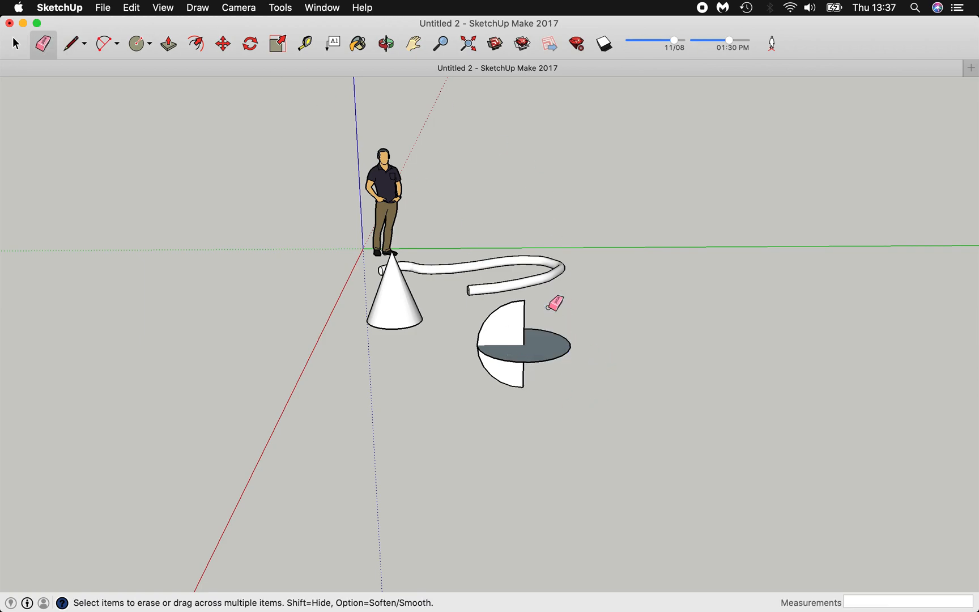
Step: Sweep the vertical half circle around the ground circle's edge with Follow Me to form a sphere
click(386, 44)
drag(406, 280, 594, 306)
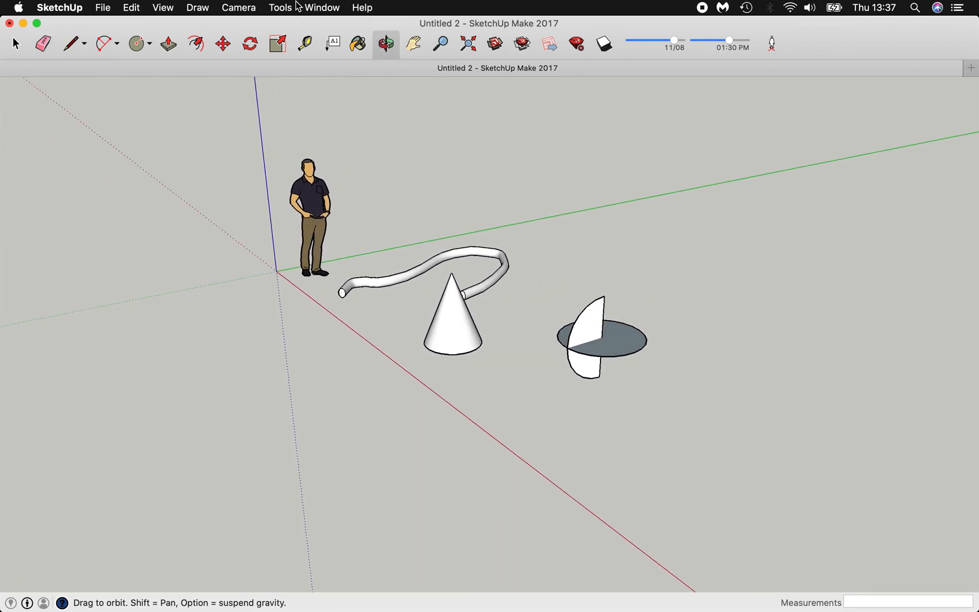
click(294, 7)
click(324, 132)
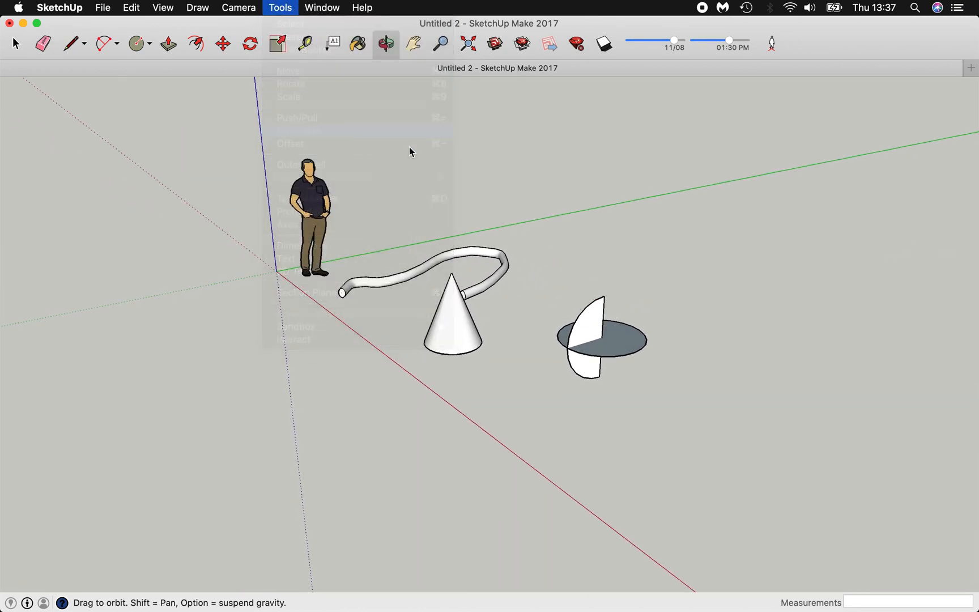
mouse_move(589, 328)
mouse_down()
mouse_move(629, 338)
mouse_move(657, 317)
mouse_move(570, 306)
mouse_move(560, 346)
mouse_move(578, 349)
mouse_move(568, 353)
mouse_up()
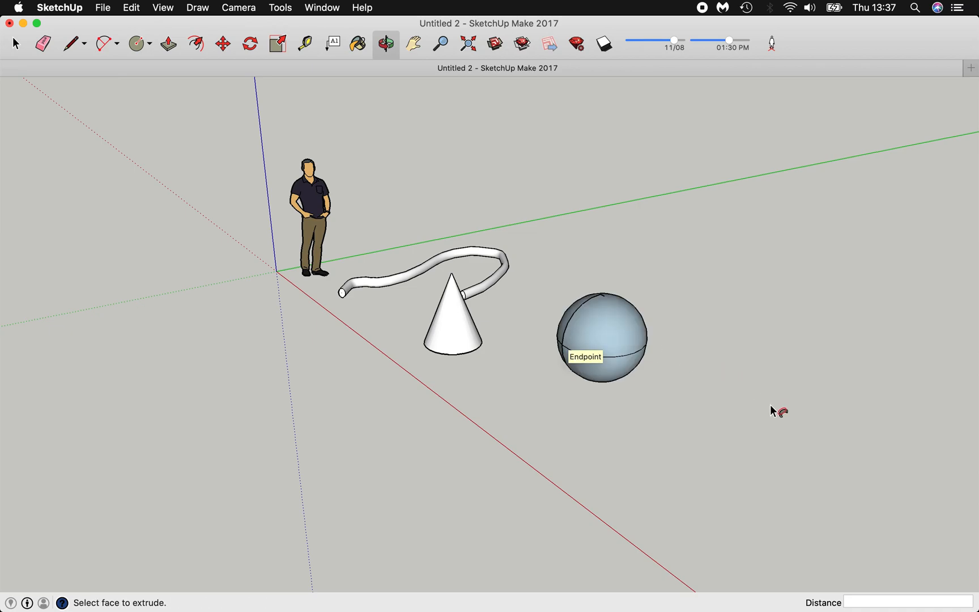
click(585, 412)
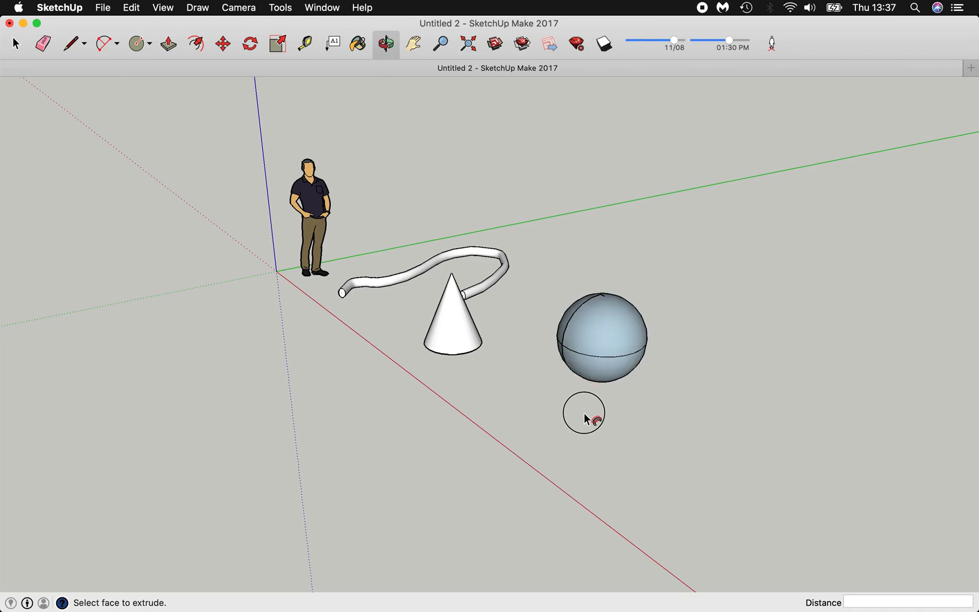
Step: Draw a circle of about 36 cm radius flat on the ground in front of the sphere
click(385, 43)
drag(612, 376, 544, 136)
click(148, 47)
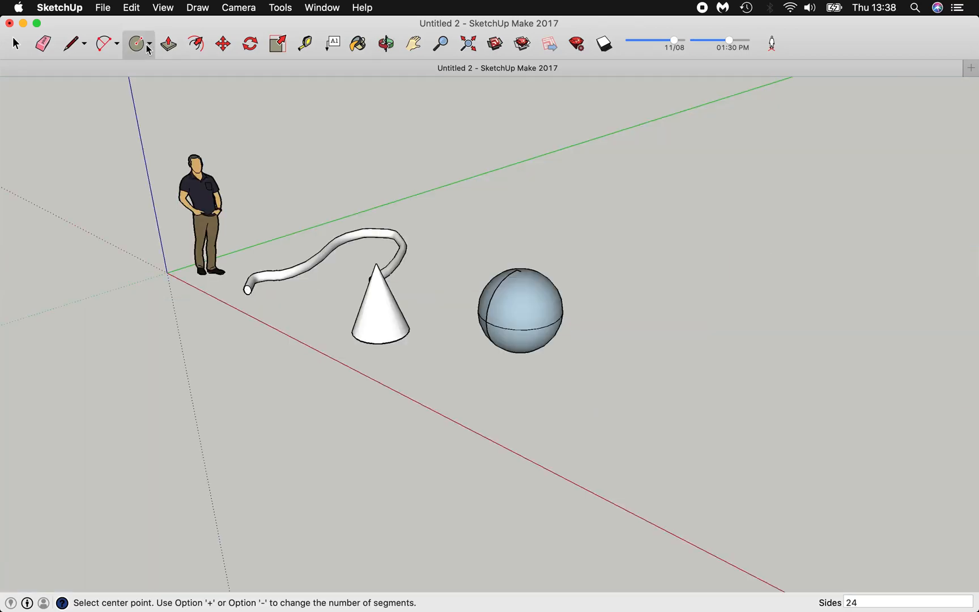
click(570, 413)
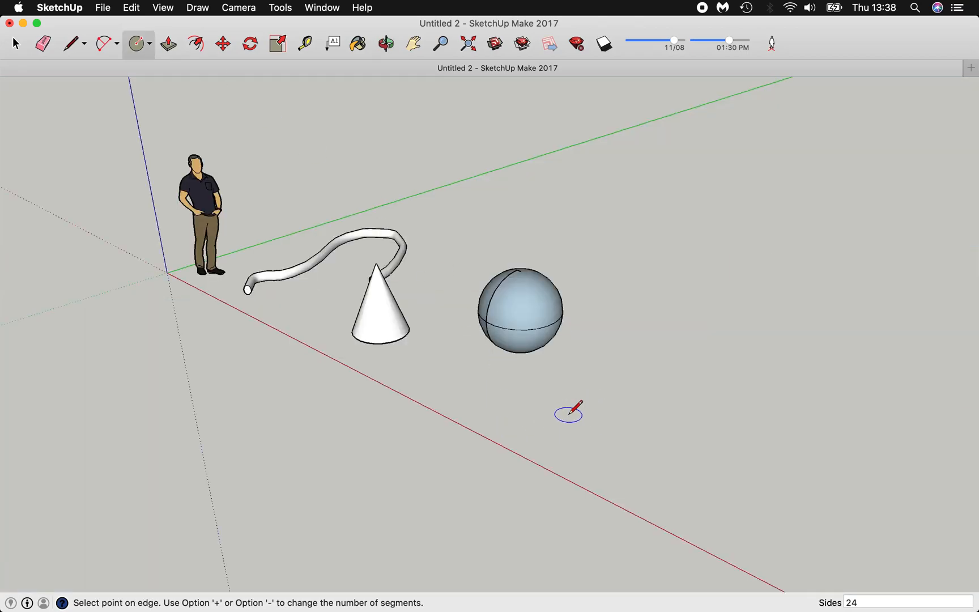
click(601, 420)
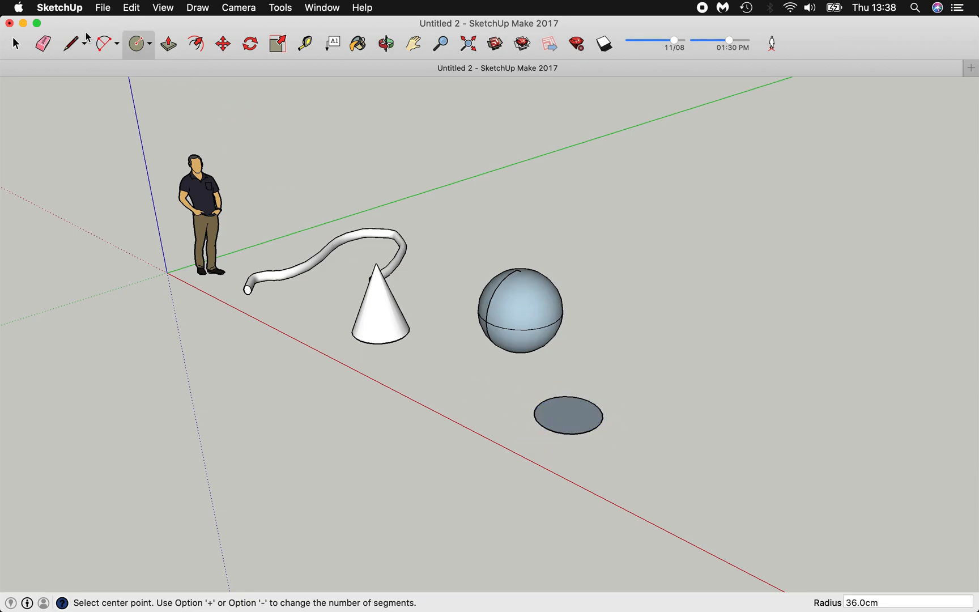
Step: Draw a tall, narrow upright rectangle with lines, from the new circle's centre along the blue axis and out to the circle's edge
click(72, 44)
click(171, 46)
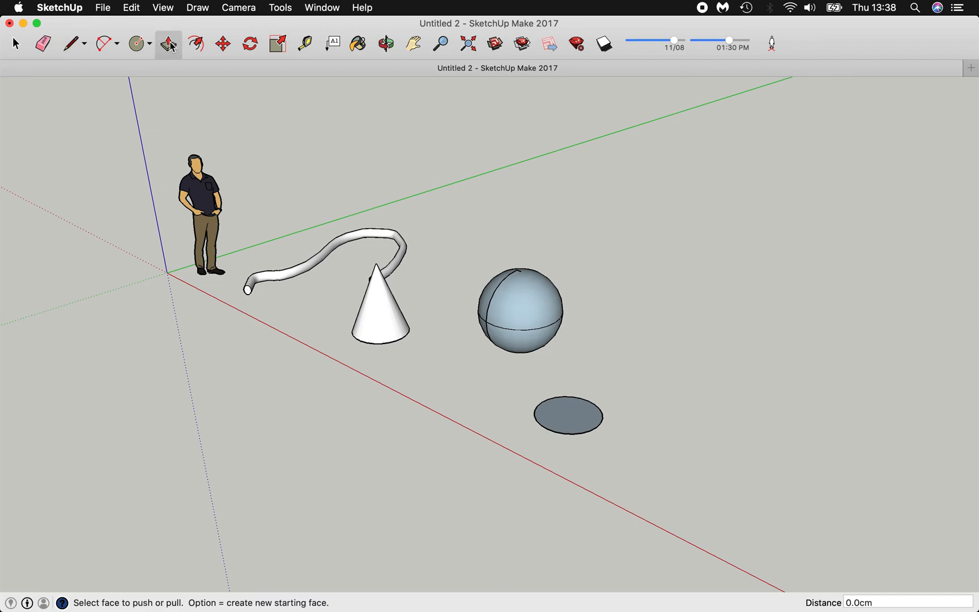
click(137, 43)
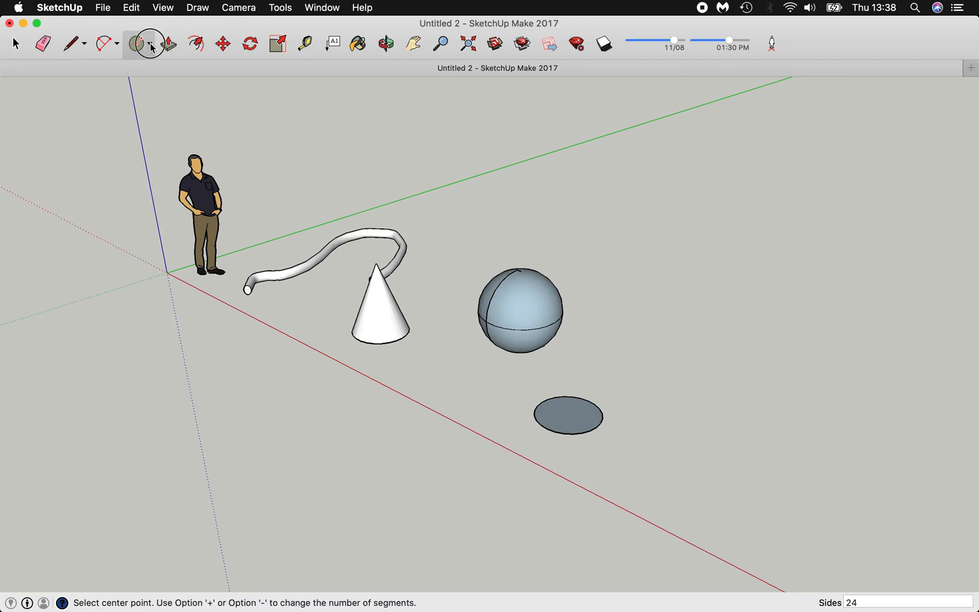
click(151, 46)
click(73, 40)
click(83, 44)
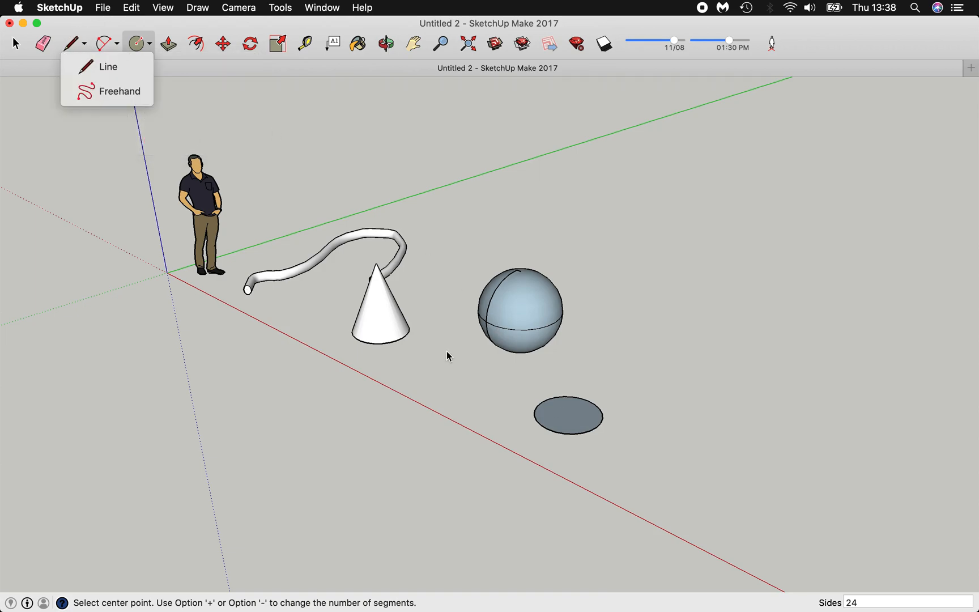
click(100, 67)
click(568, 415)
click(577, 244)
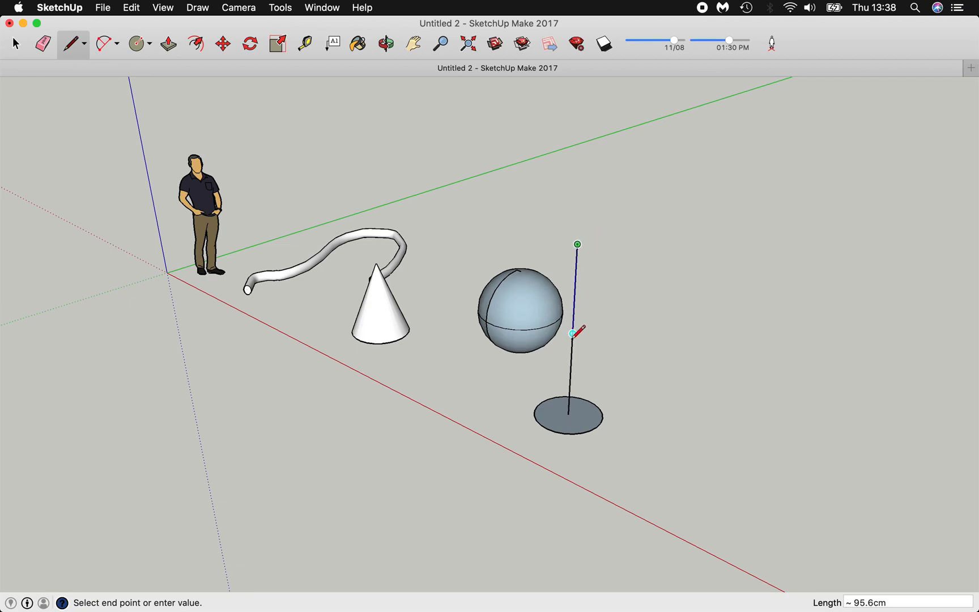
click(569, 413)
click(568, 414)
click(599, 423)
click(596, 427)
click(610, 252)
click(578, 245)
Step: Draw two rectangular notches along the upright profile's outer side and cut them out by erasing their outer edges
click(607, 276)
click(597, 306)
click(602, 340)
click(587, 338)
click(584, 385)
click(599, 390)
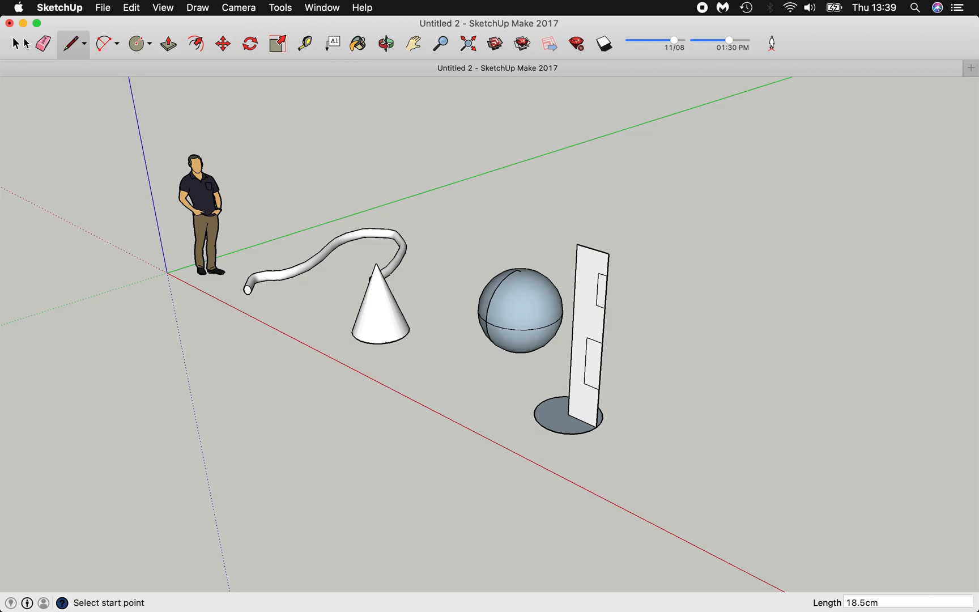
click(43, 43)
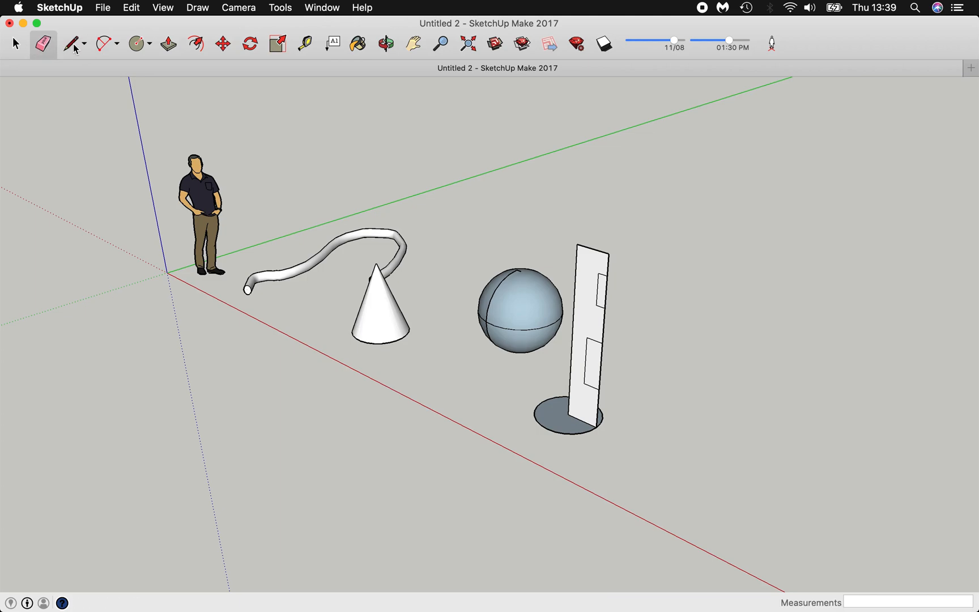
click(599, 368)
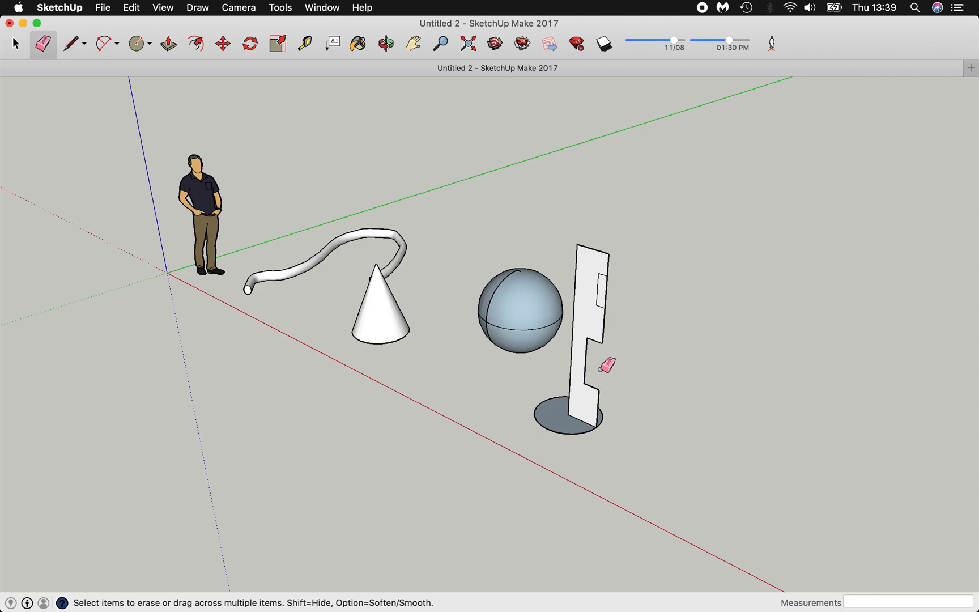
click(605, 287)
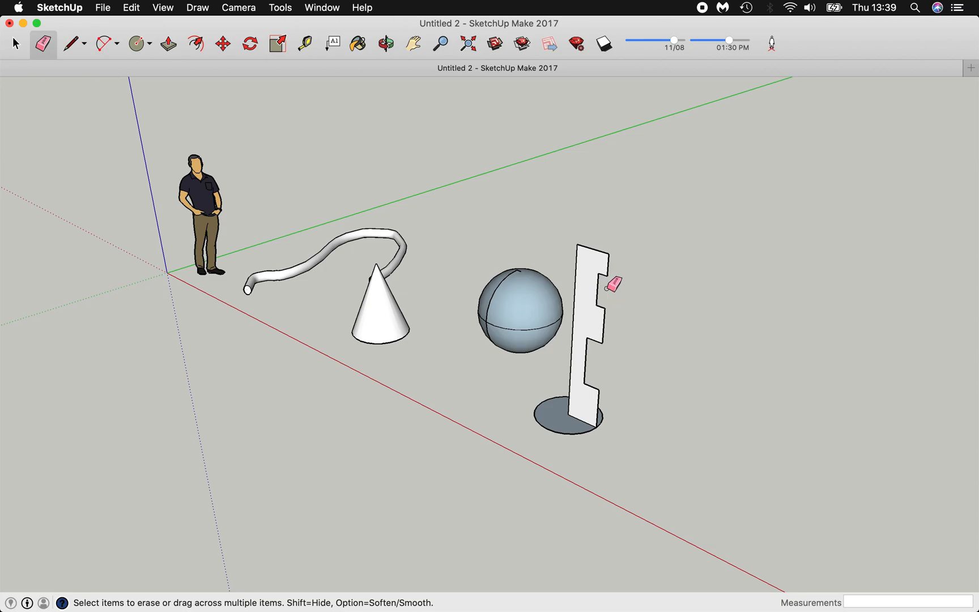
Step: Sweep the notched profile around the ground circle's edge with Follow Me to form a stepped column
click(282, 8)
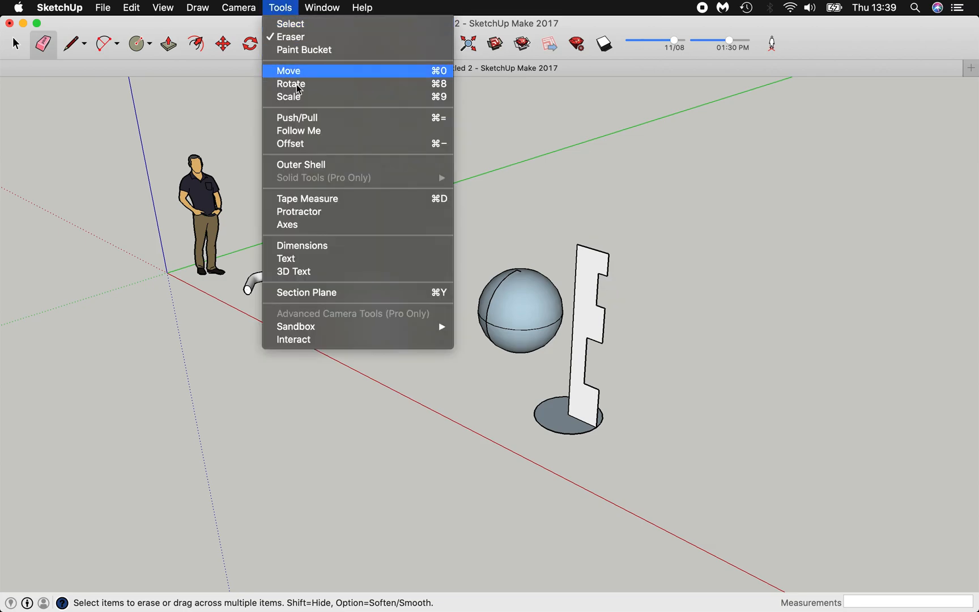
click(309, 130)
mouse_move(600, 336)
mouse_down()
mouse_move(527, 323)
mouse_move(492, 391)
mouse_move(542, 406)
mouse_move(592, 376)
mouse_move(601, 428)
mouse_up()
click(388, 44)
drag(494, 356, 415, 354)
middle_drag(414, 354, 335, 438)
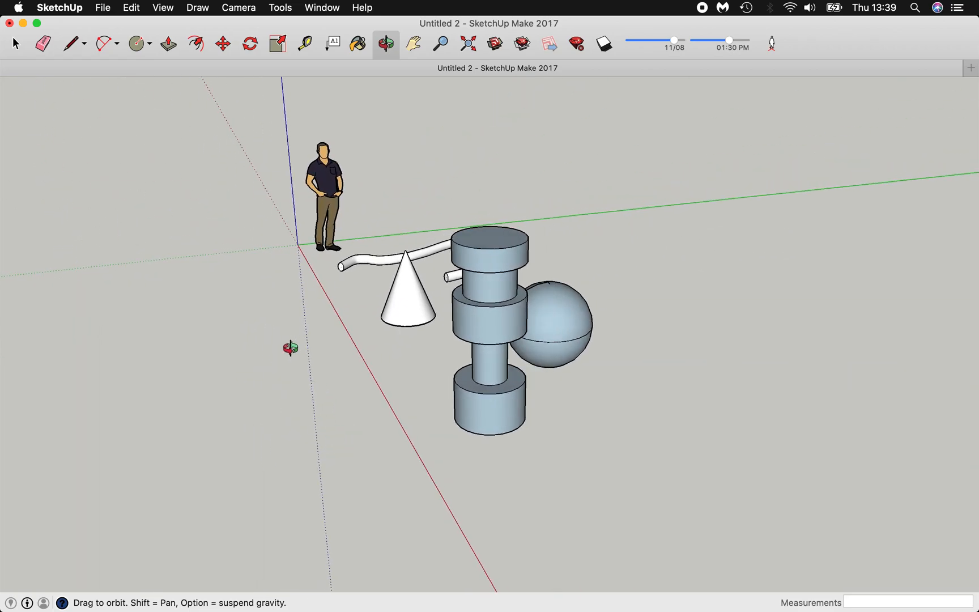
drag(291, 345, 465, 352)
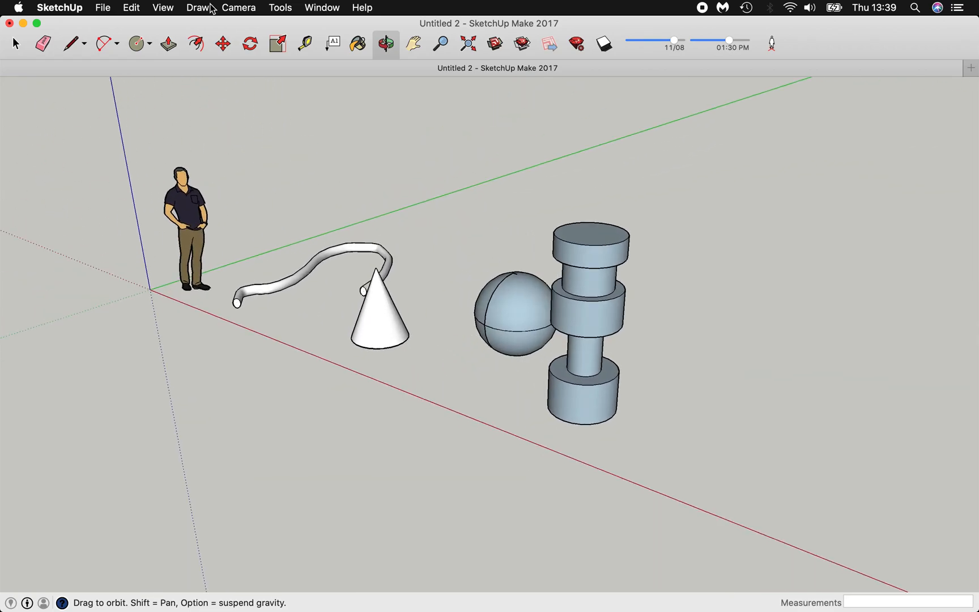
Step: Draw a ground rectangle of about 88.7 by 149.9 cm beside the column and pull it up about 106.1 cm into a box
click(151, 45)
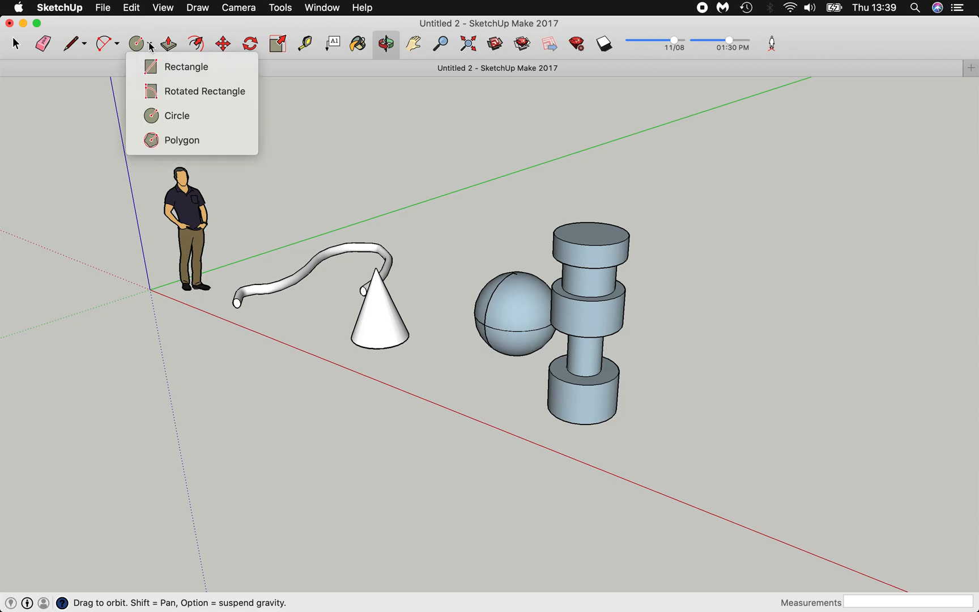
click(172, 67)
click(651, 464)
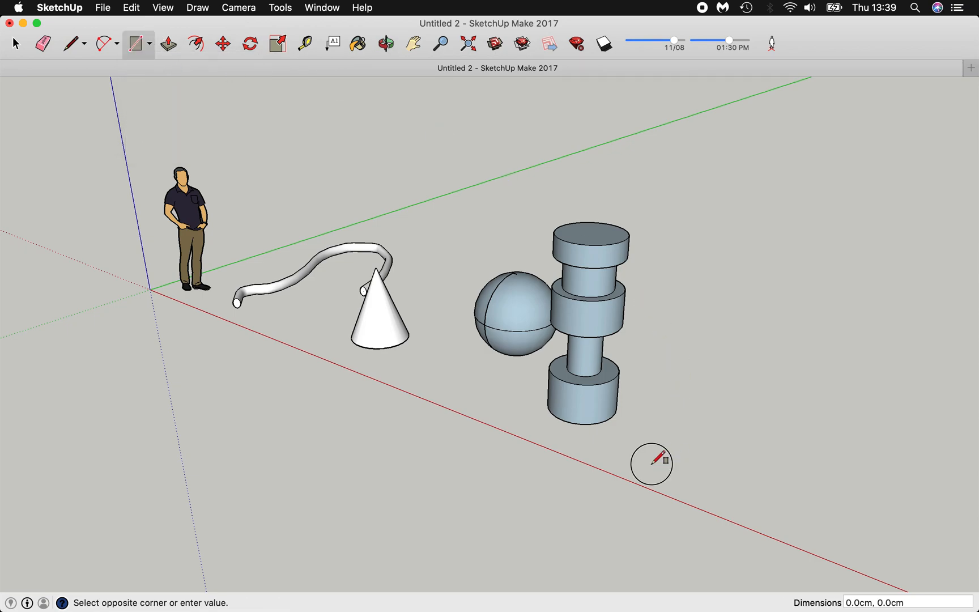
click(799, 428)
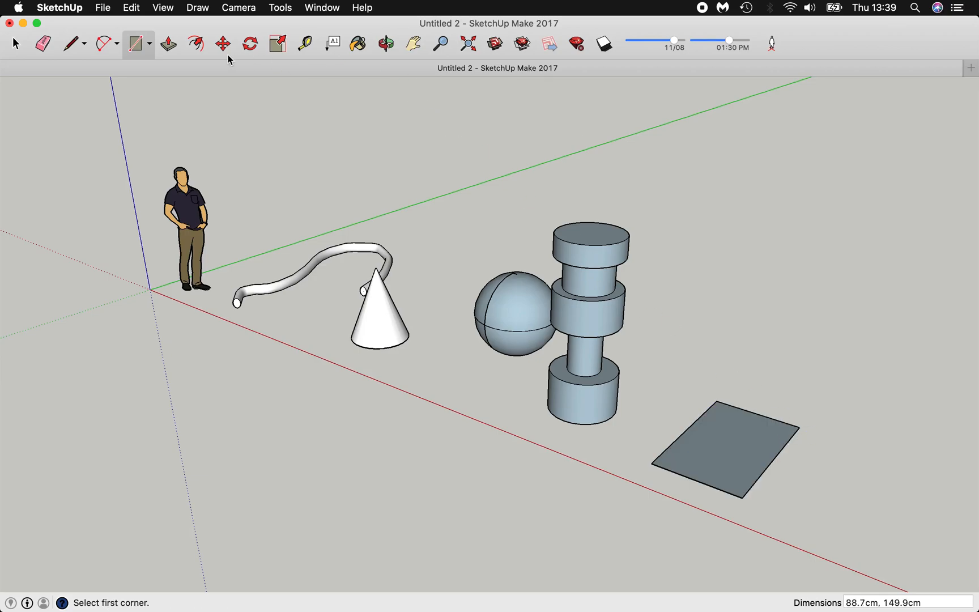
click(169, 45)
drag(726, 413, 717, 343)
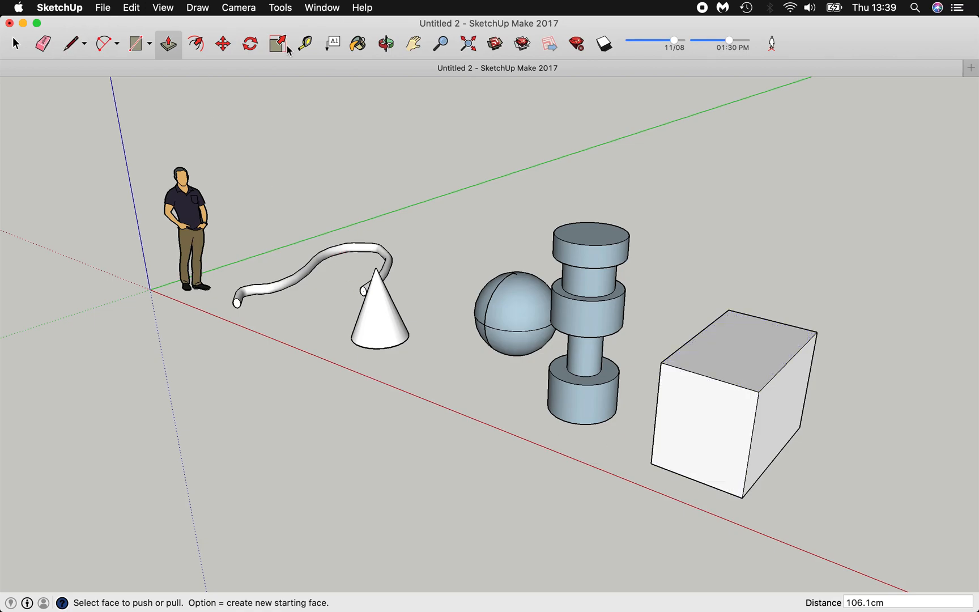
Step: Place guides on the box's front face 5 cm below its upper edge and 5 cm in from the vertical edge nearest the column
click(305, 46)
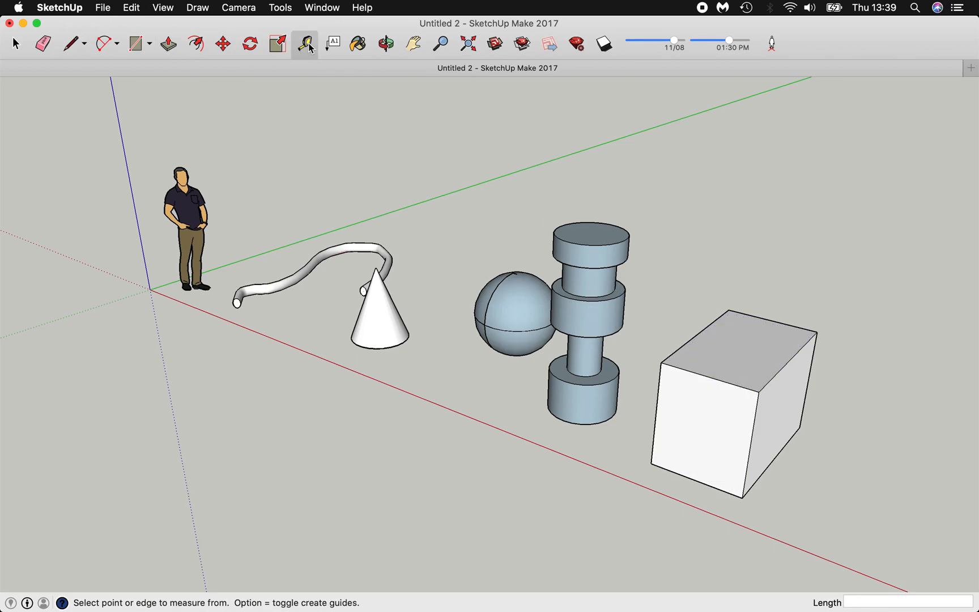
click(702, 366)
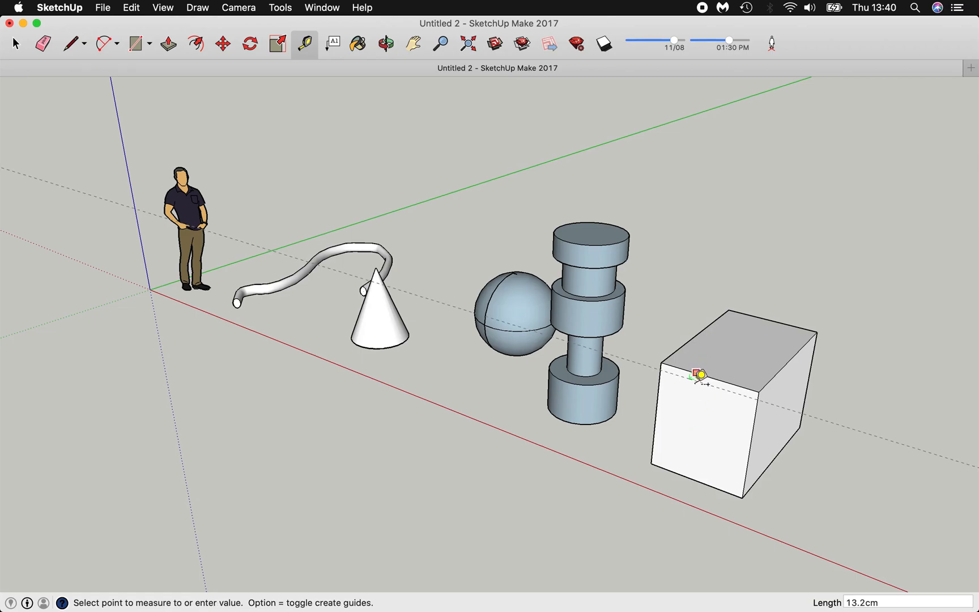
scroll(700, 376, up, 6)
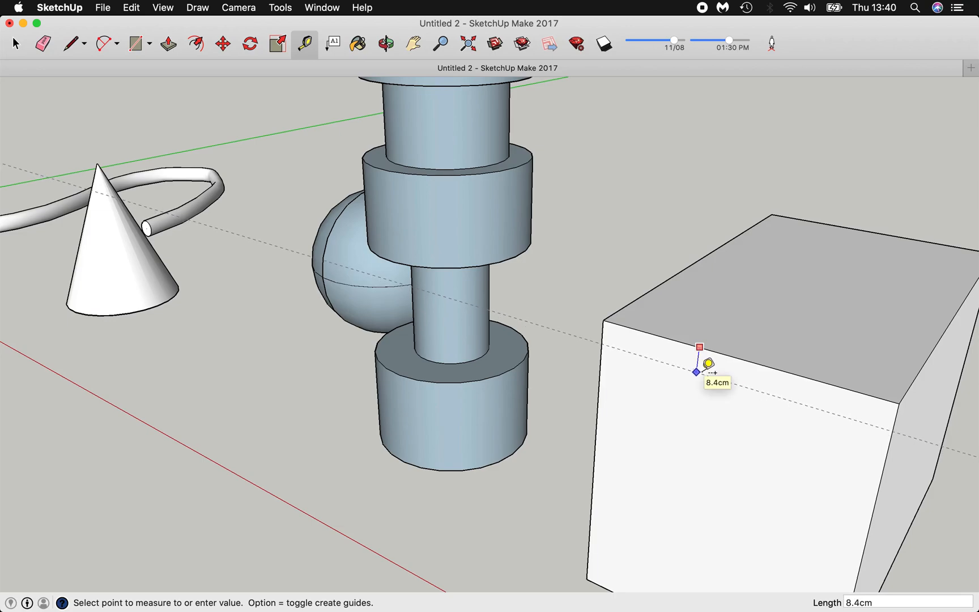
key(Return)
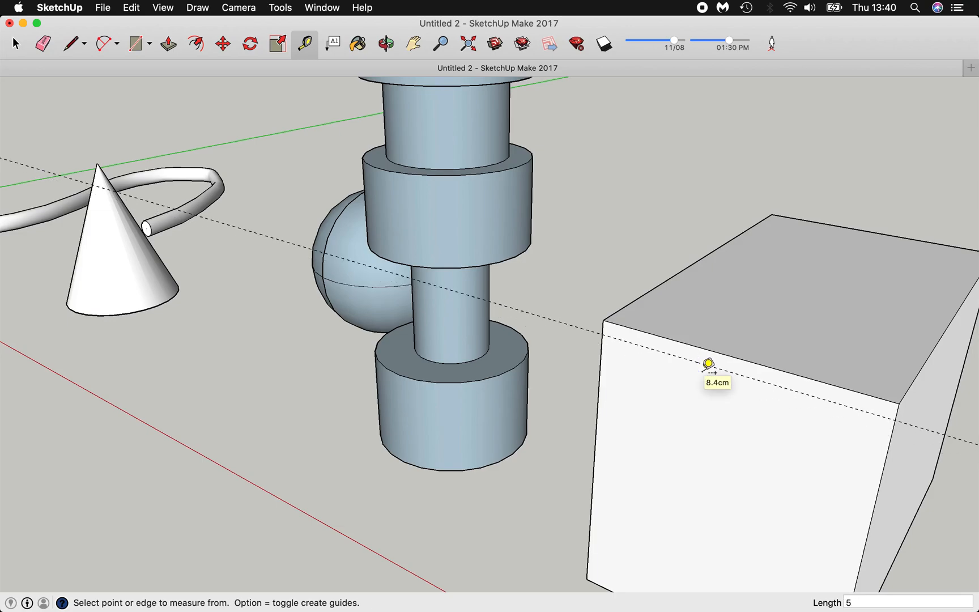
click(602, 361)
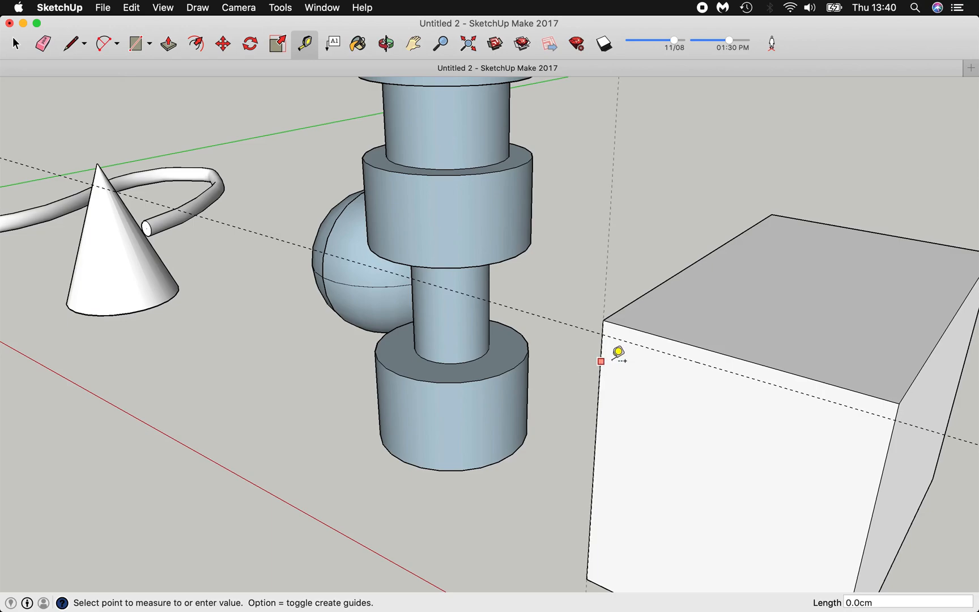
key(Escape)
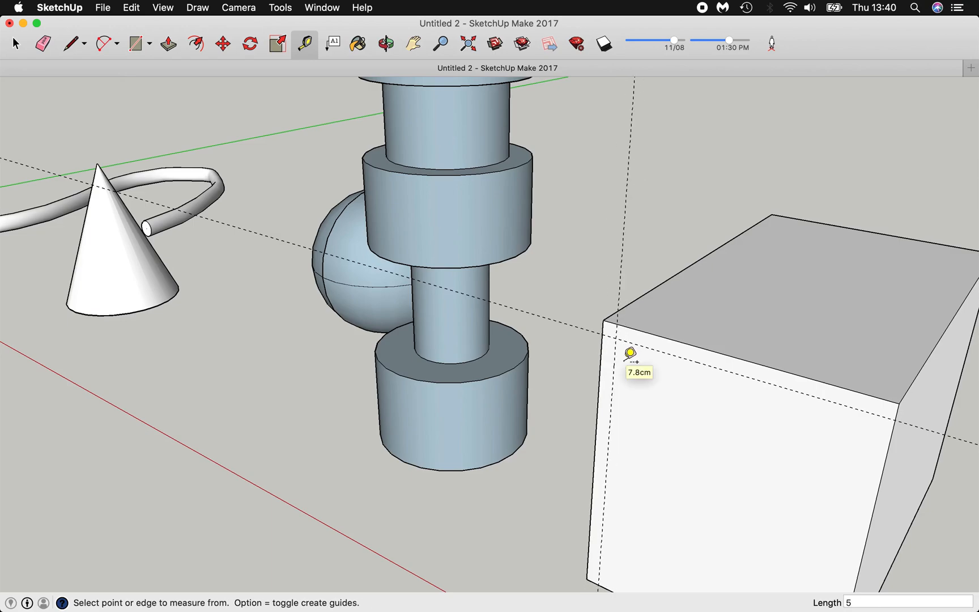
Step: Draw a circle of 5 cm radius on the box's front face, centred where the two guides cross
key(a)
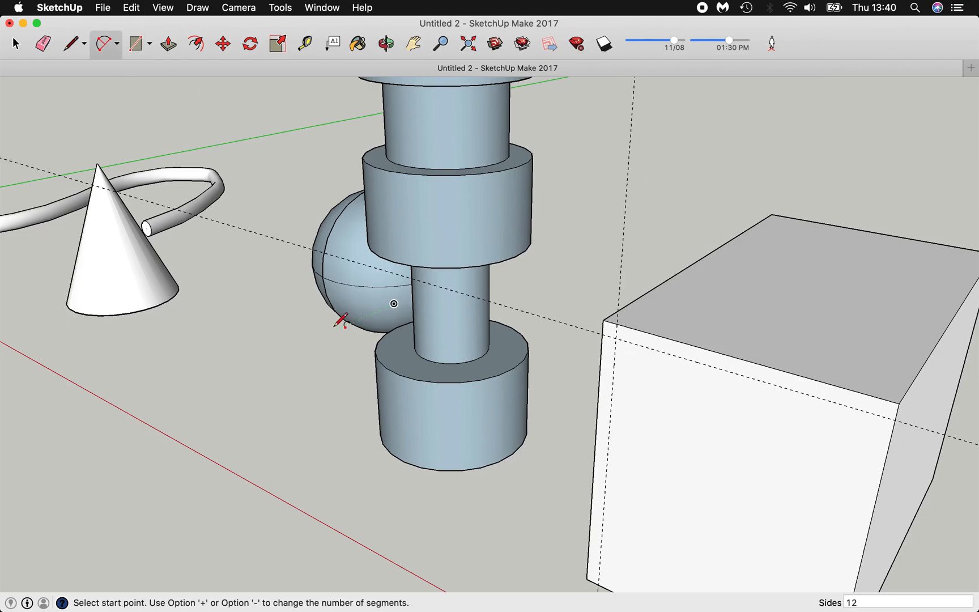
click(152, 46)
click(183, 114)
click(615, 338)
click(616, 324)
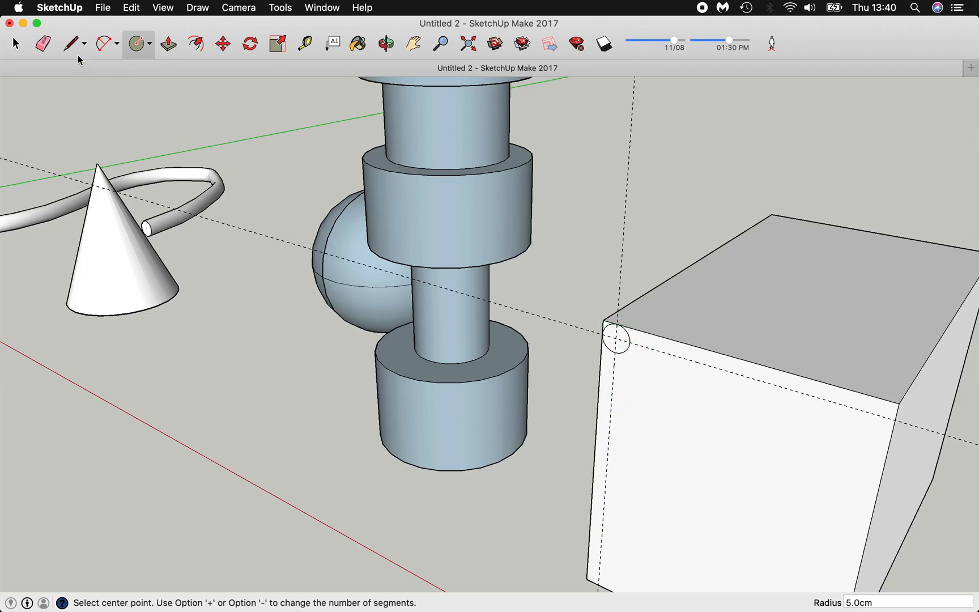
Step: Erase the inner part of the circle, keeping only the arc that rounds the front face's upper corner
click(41, 45)
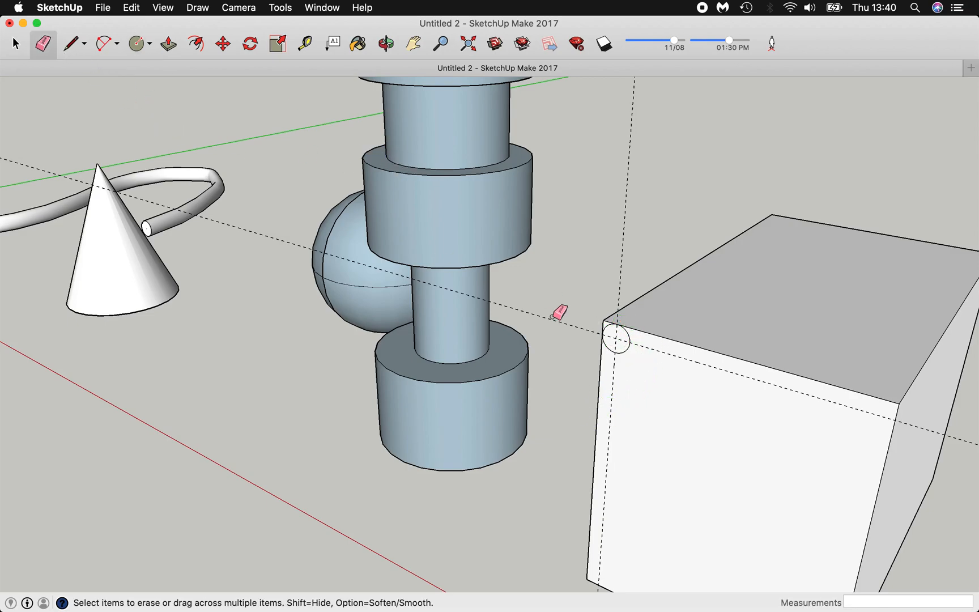
click(623, 351)
scroll(641, 355, up, 5)
scroll(577, 298, down, 1)
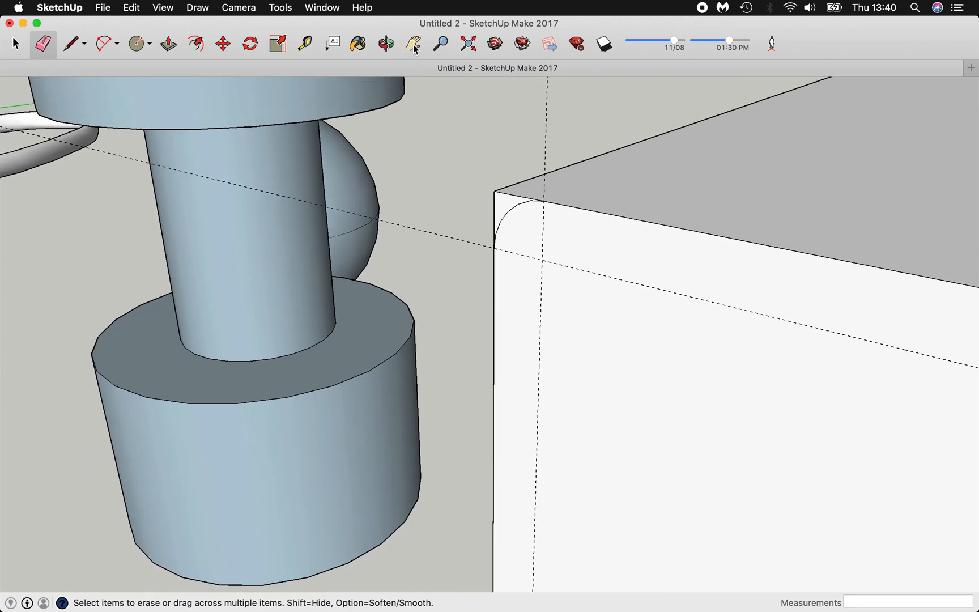
Step: Sweep the small corner profile outside the arc around the box's upper edges with Follow Me to round them
click(387, 44)
mouse_move(439, 202)
mouse_down()
mouse_move(507, 217)
mouse_move(450, 201)
mouse_up()
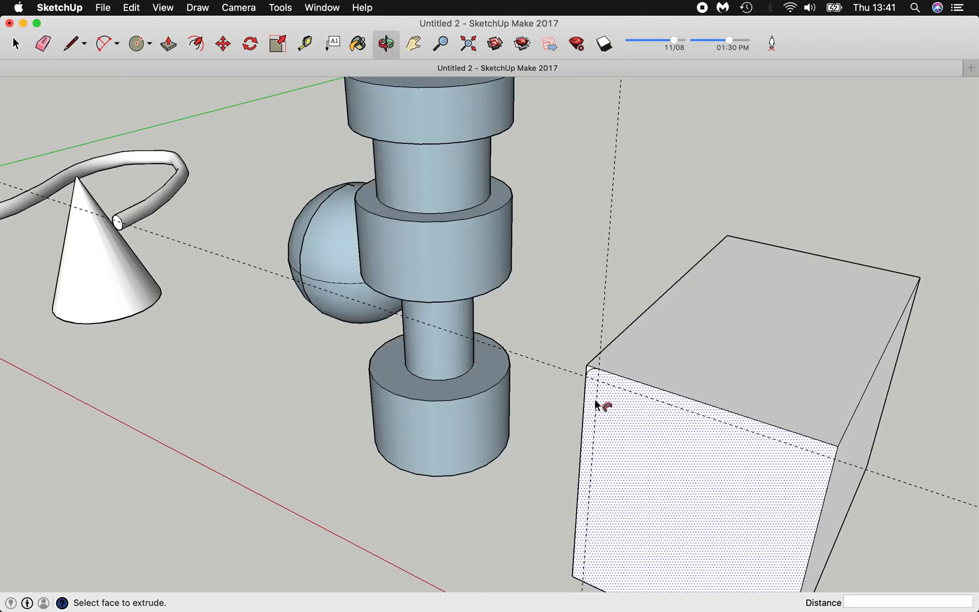
mouse_move(589, 374)
mouse_down()
mouse_move(615, 350)
mouse_move(702, 313)
mouse_move(727, 272)
mouse_move(793, 247)
mouse_move(914, 289)
mouse_move(821, 452)
mouse_move(601, 371)
mouse_move(612, 340)
mouse_move(594, 368)
mouse_up()
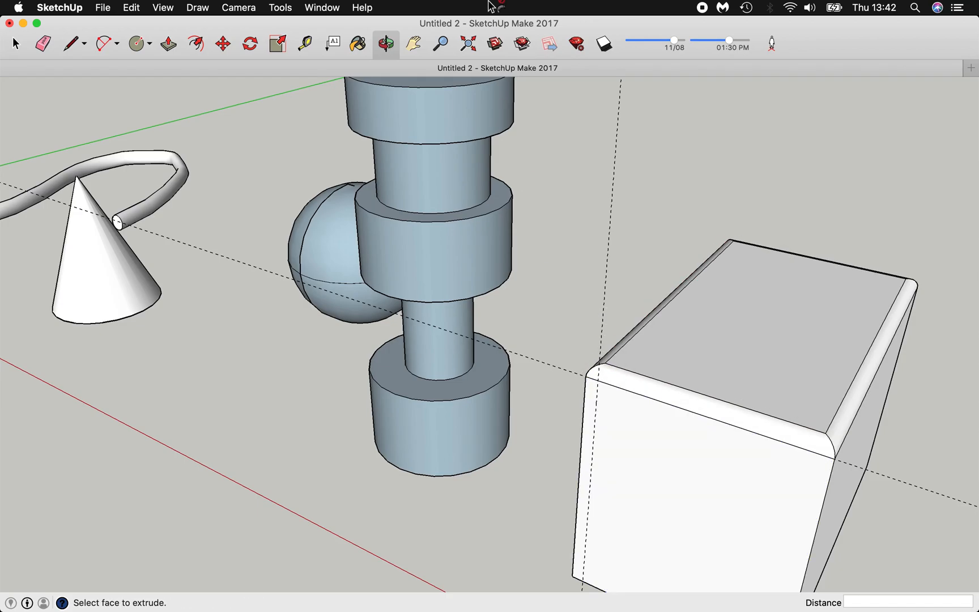
click(388, 44)
drag(546, 354, 236, 285)
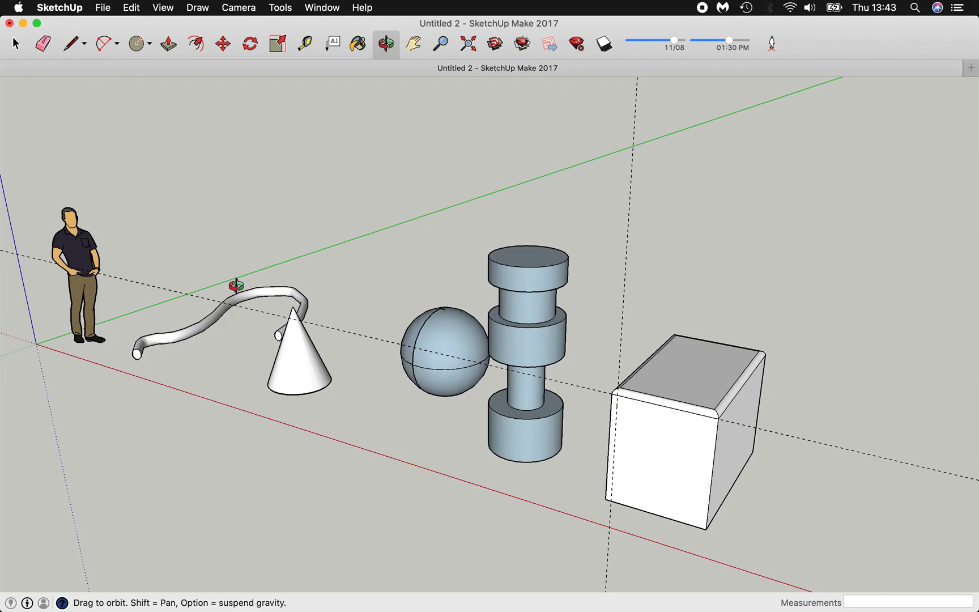